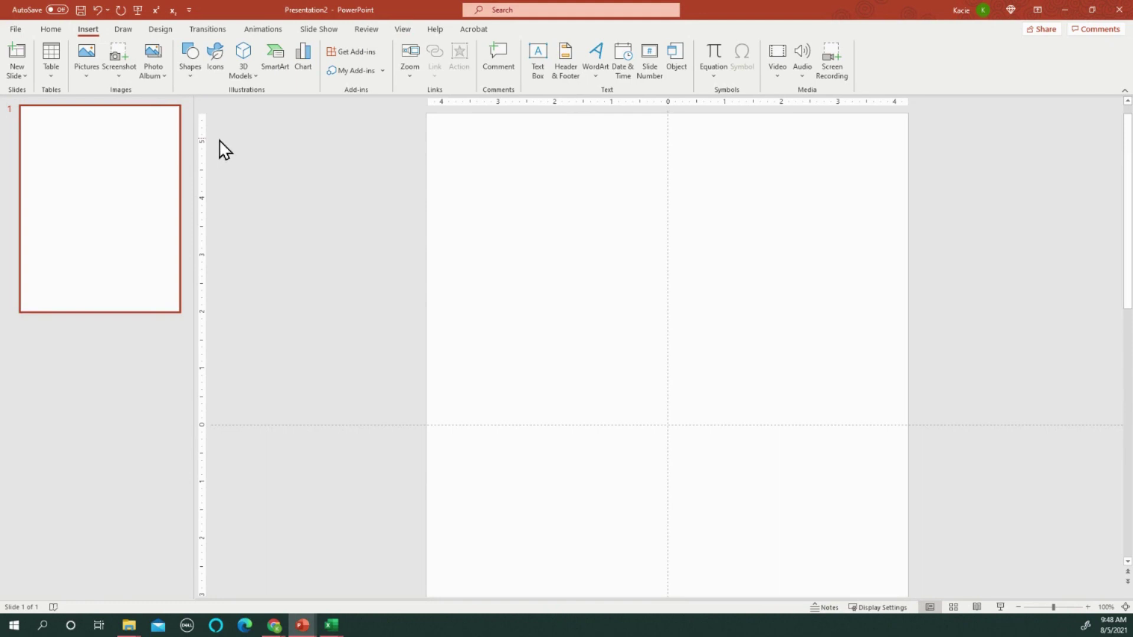
Step: Draw a diagonal straight line in the upper part of the slide
click(190, 73)
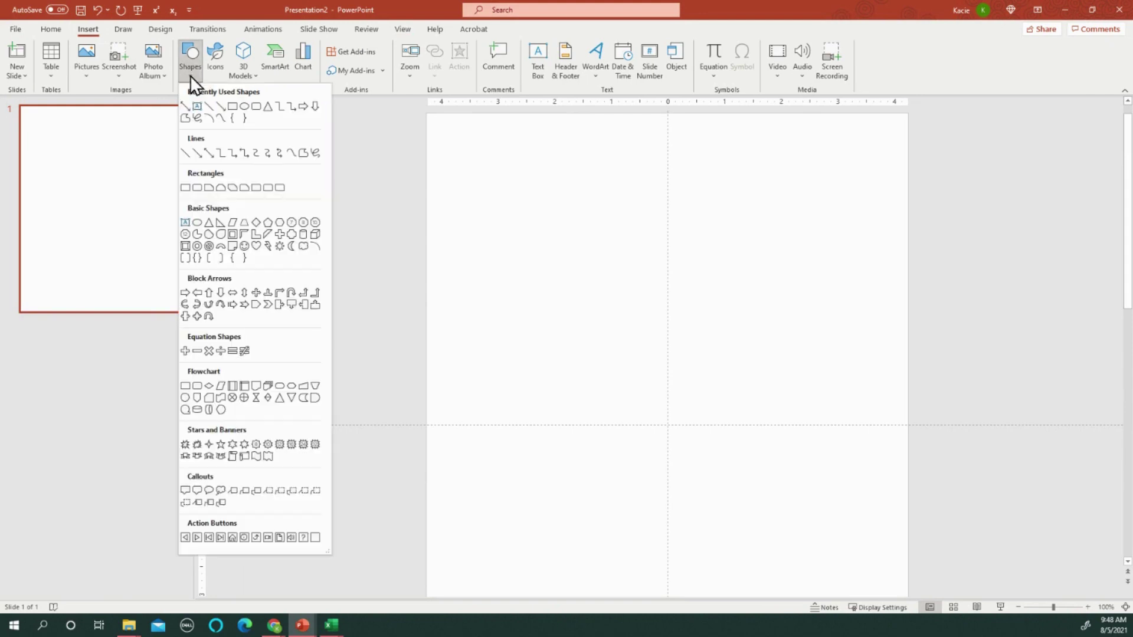
click(185, 107)
drag(529, 289, 712, 173)
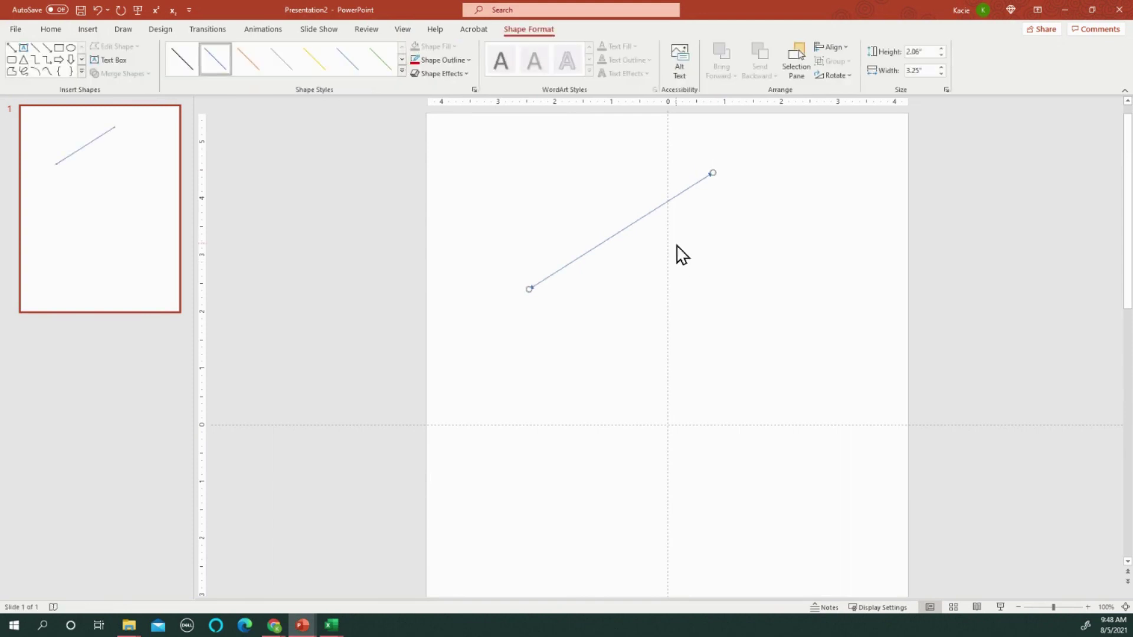
Step: Give the line a black outline with a 1½ pt weight
click(430, 59)
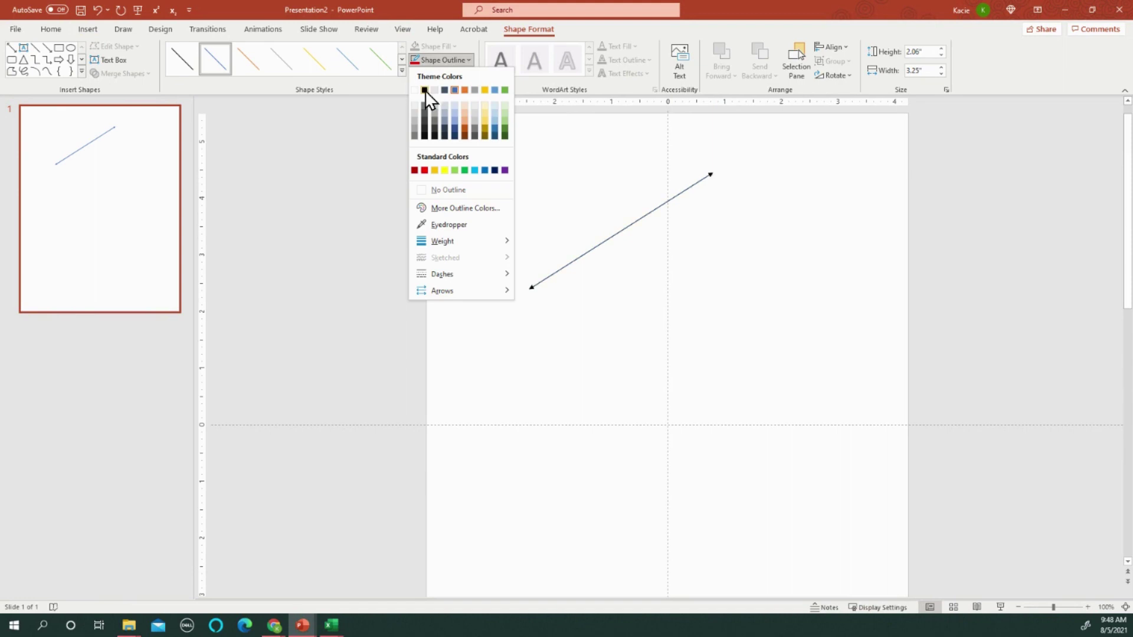
click(425, 90)
click(430, 64)
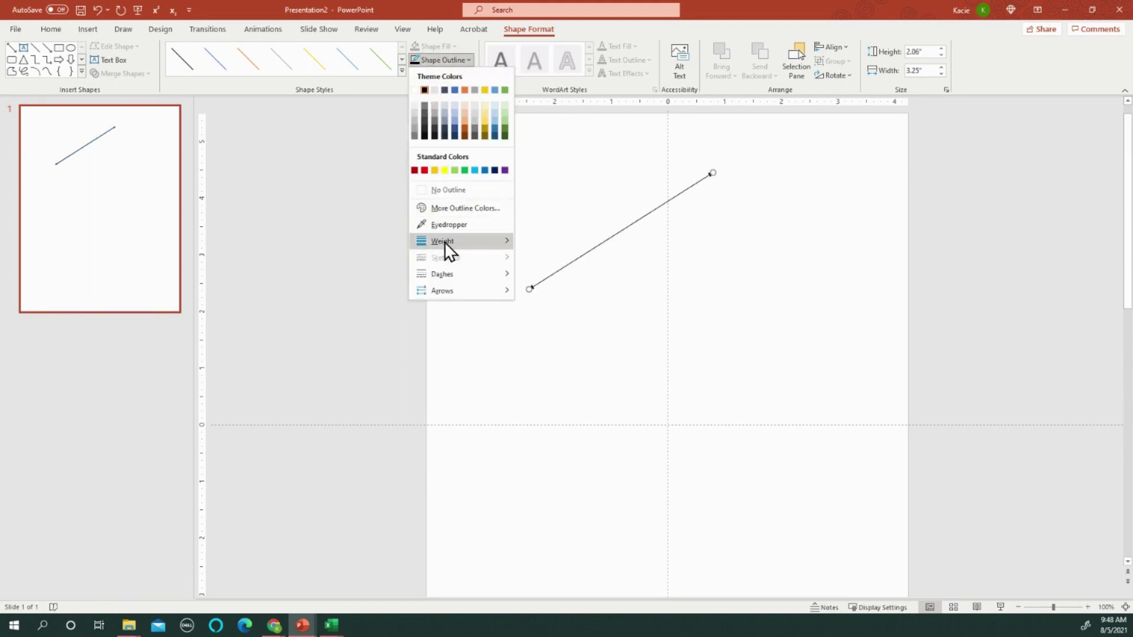
mouse_move(504, 245)
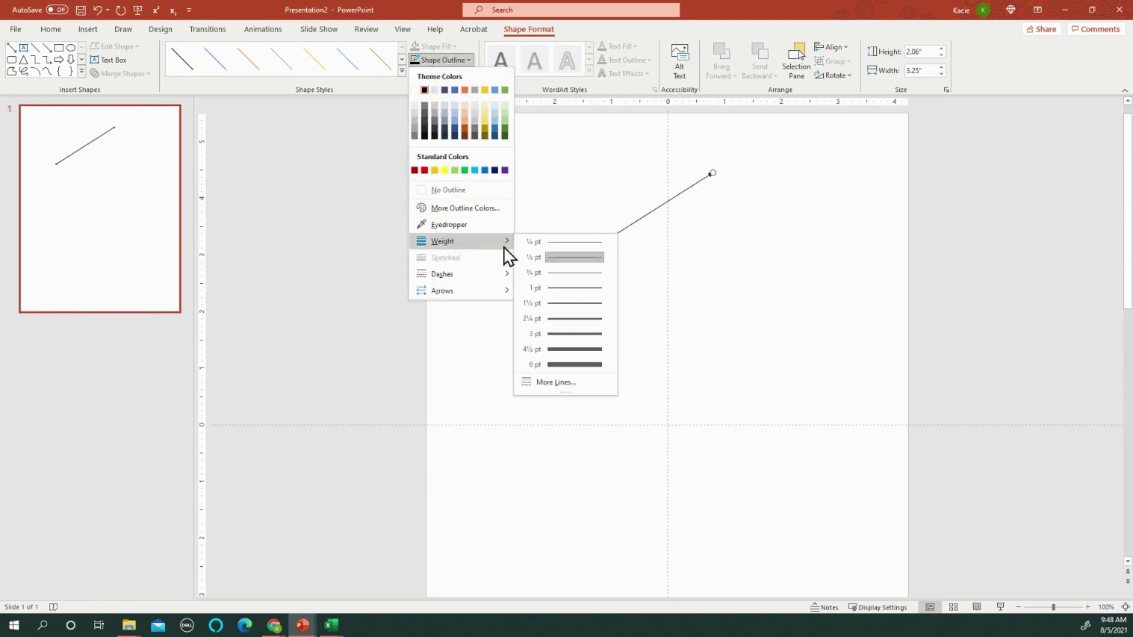
click(566, 303)
Step: Add arrowheads to both ends of the line with Arrow Style 4
click(441, 72)
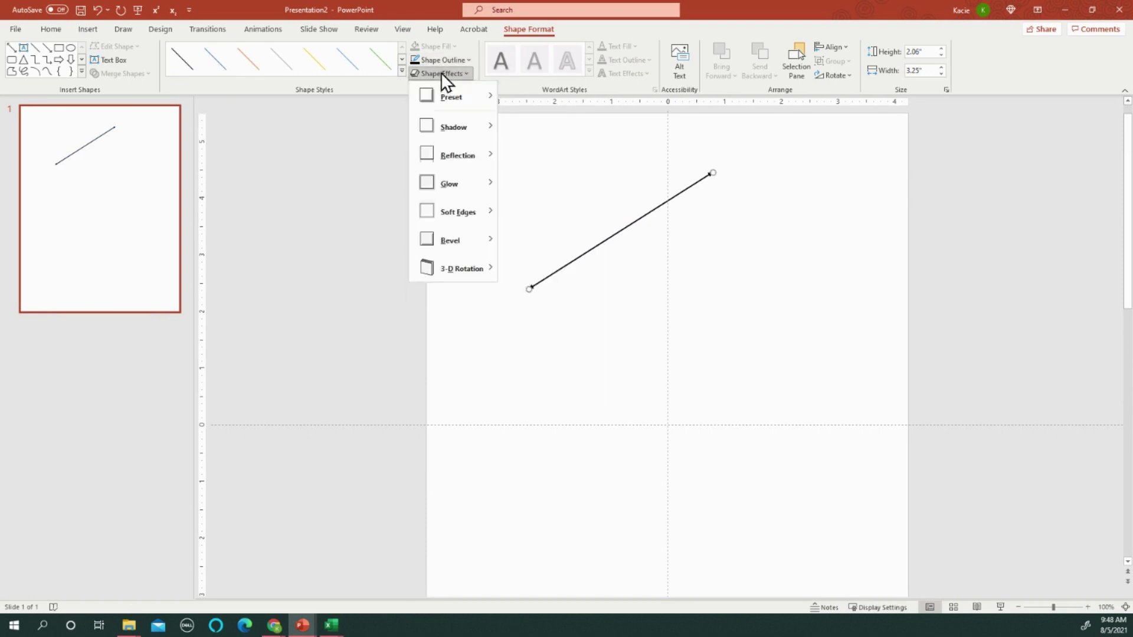
click(440, 60)
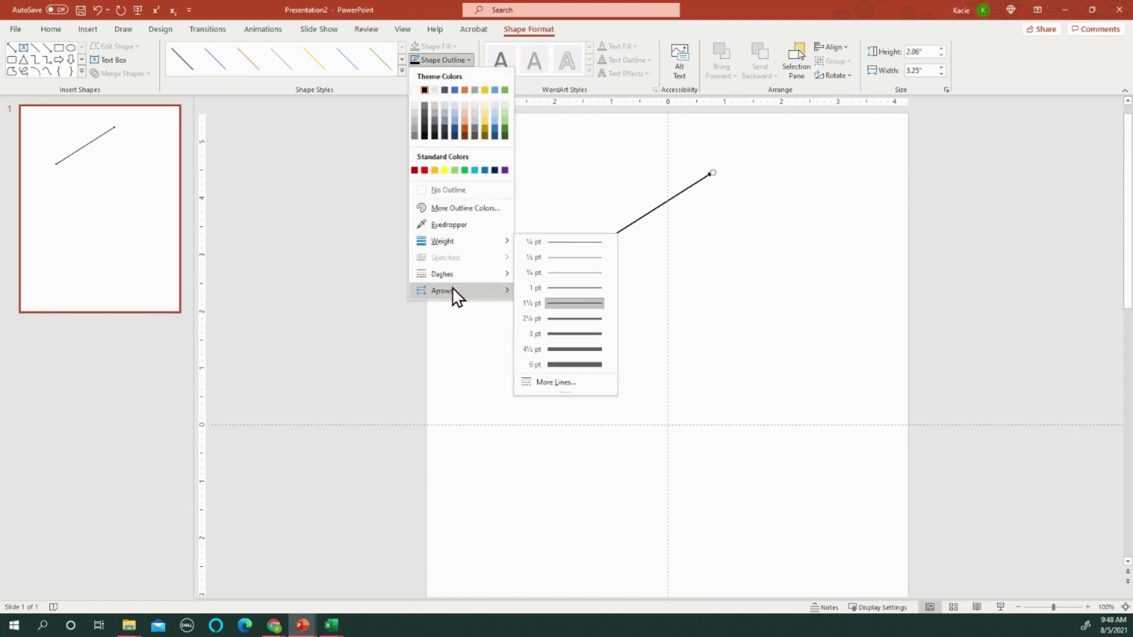
mouse_move(451, 292)
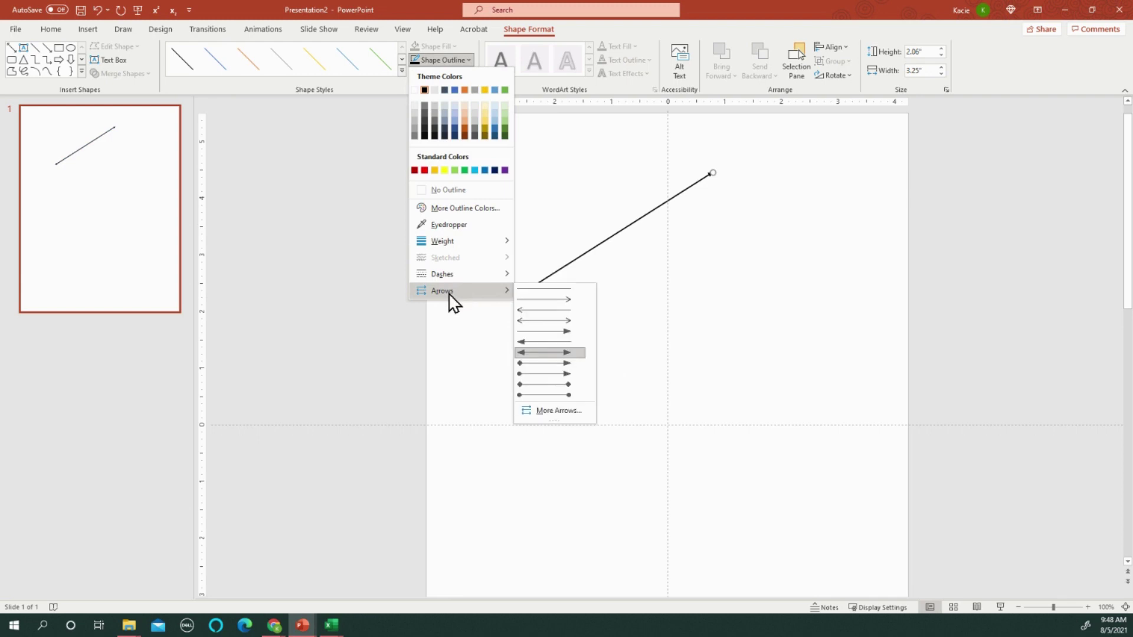
click(542, 323)
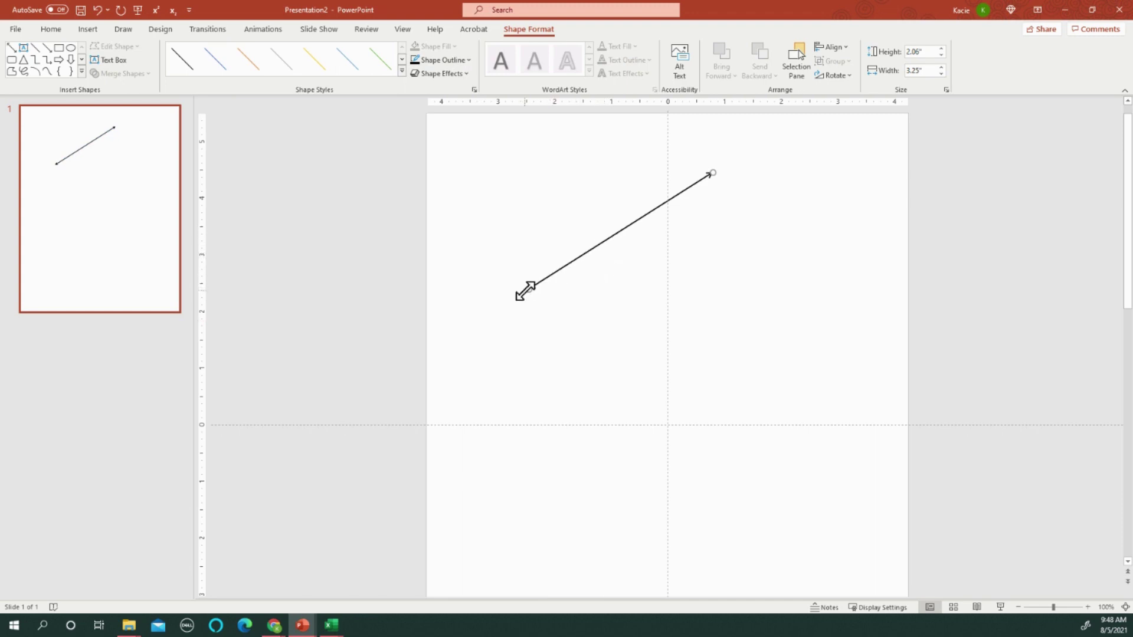
Step: Stretch the arrow's lower-left end outward and thicken it to 2¼ pt
drag(526, 291, 497, 310)
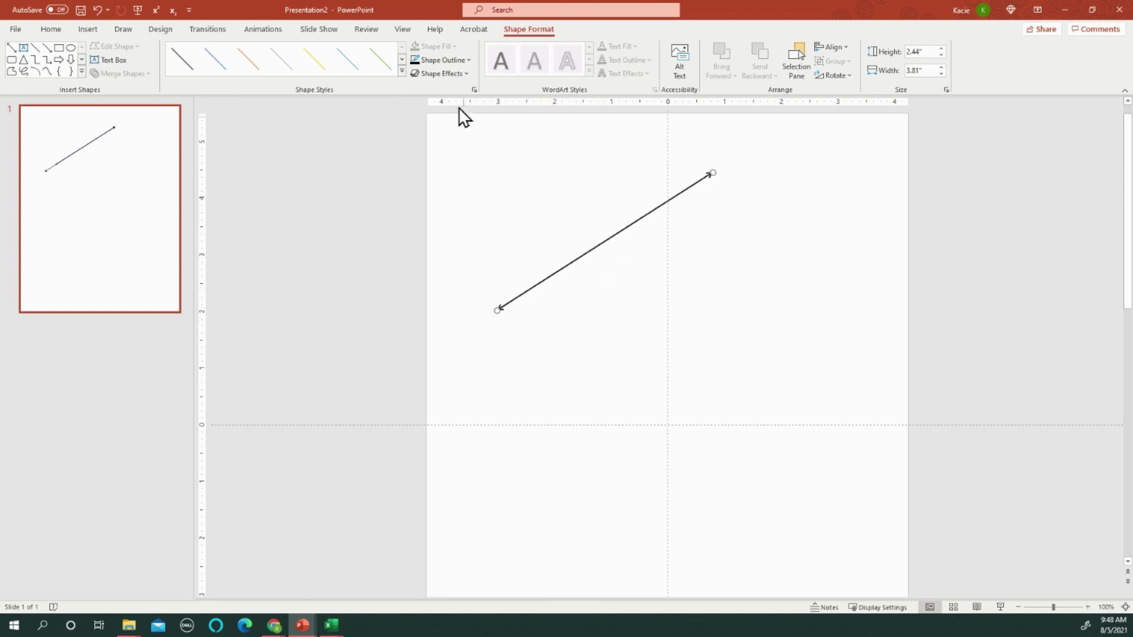
click(440, 61)
mouse_move(449, 238)
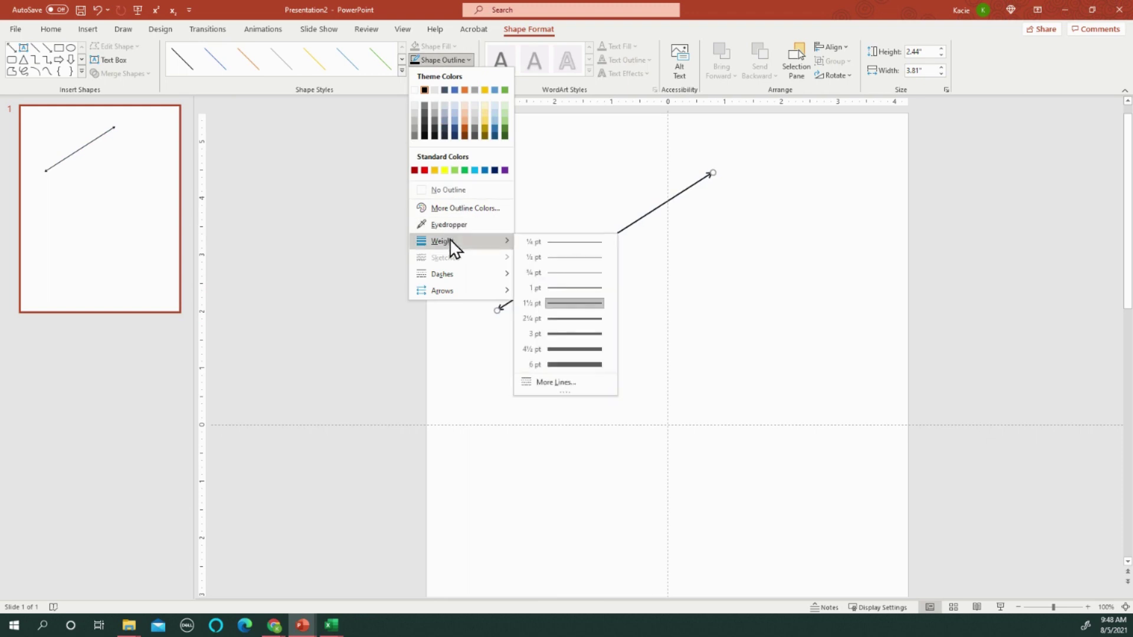
click(553, 319)
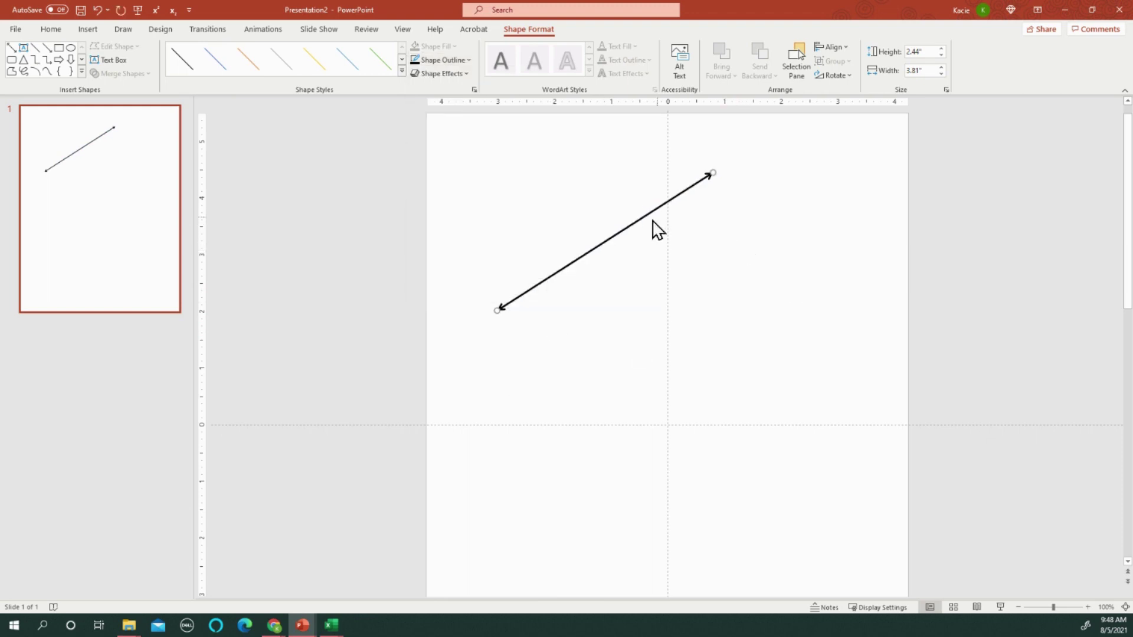
Step: Duplicate the double-headed arrow and set the copy parallel, offset down and right
mouse_move(637, 220)
mouse_down()
mouse_move(716, 225)
mouse_move(622, 225)
mouse_move(624, 242)
mouse_move(628, 206)
mouse_up()
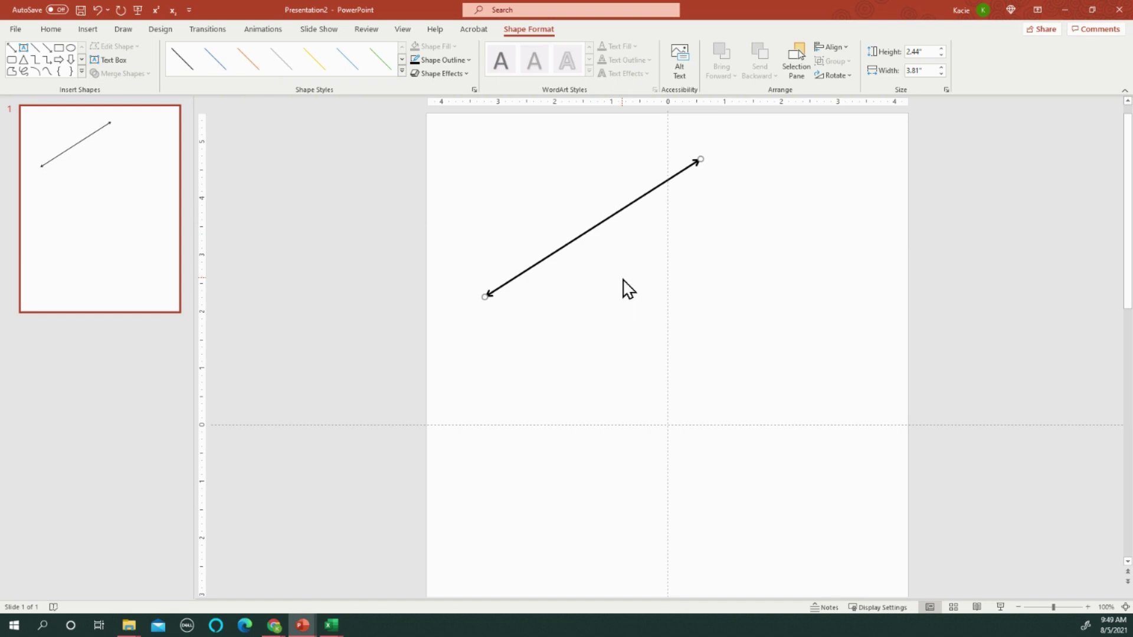
key(ctrl+v)
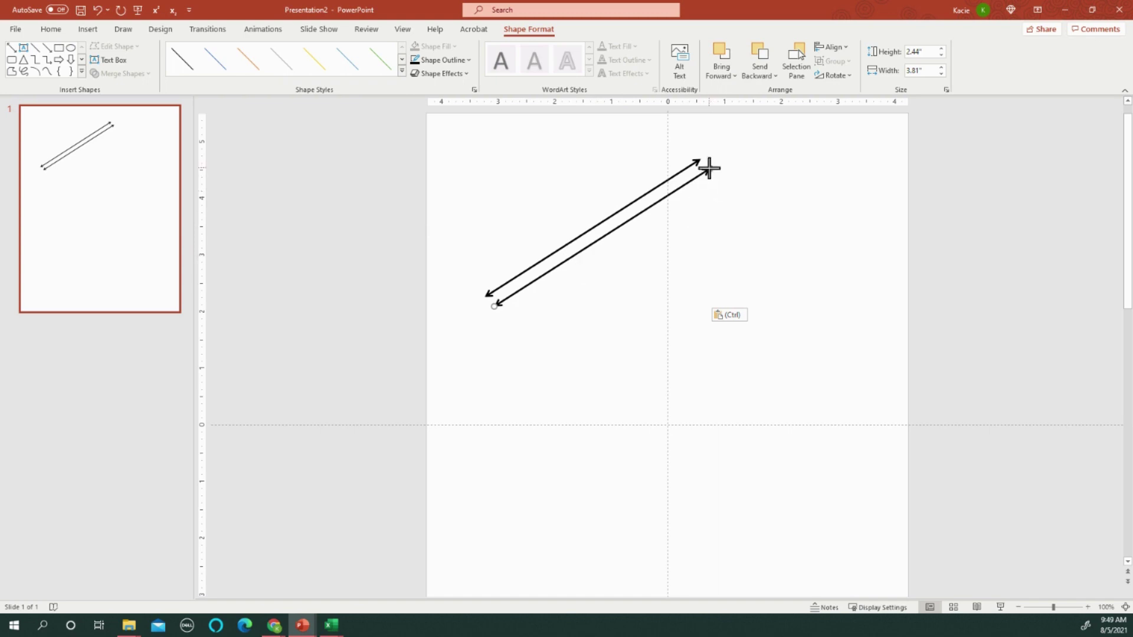
drag(708, 169, 724, 203)
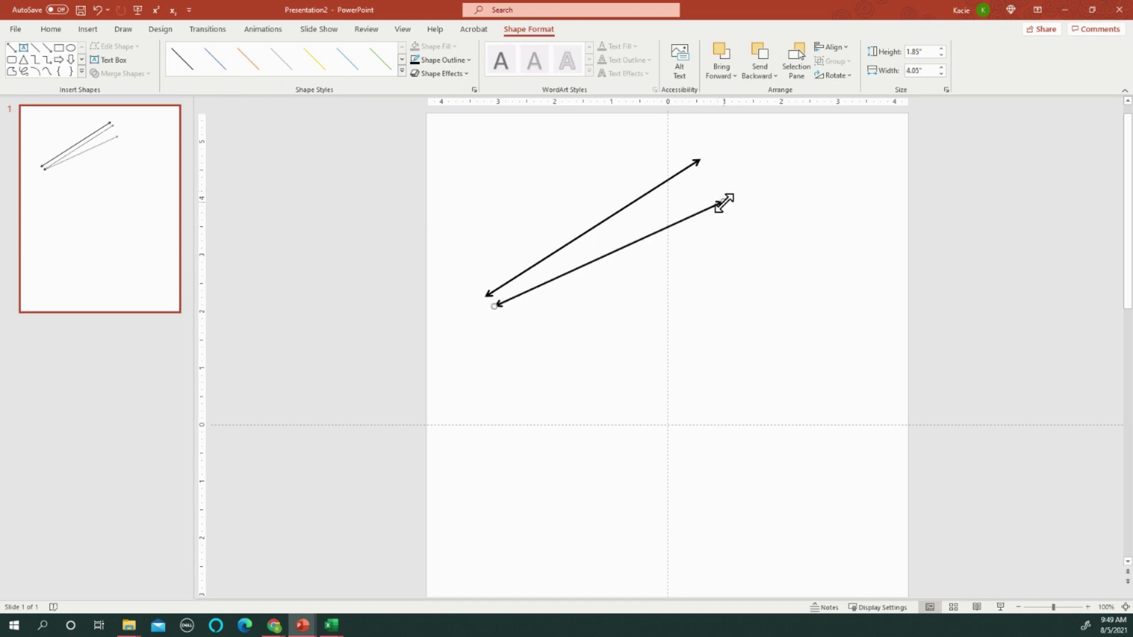
click(98, 10)
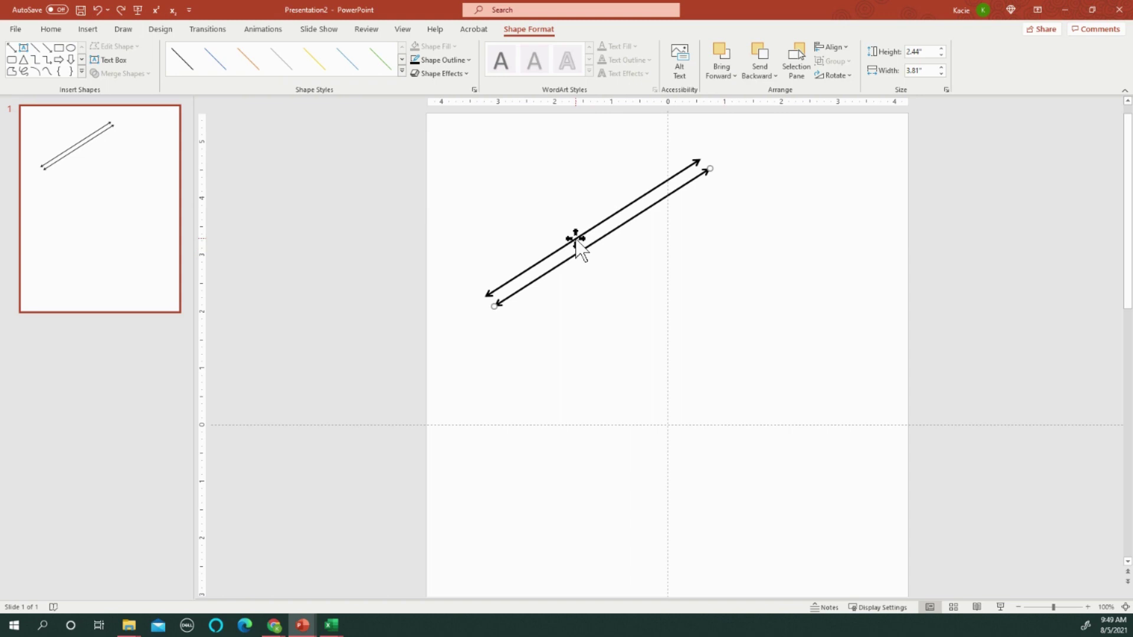
mouse_move(585, 249)
mouse_down()
mouse_move(607, 286)
mouse_move(600, 262)
mouse_up()
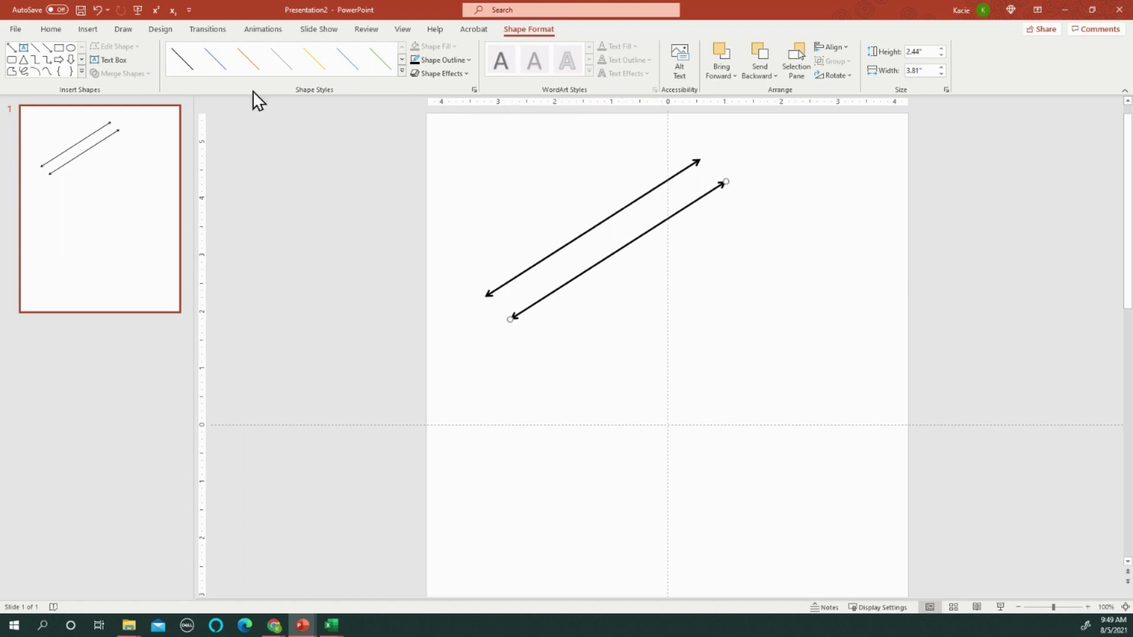
Step: Pick a recently used shape from the Insert Shapes gallery
click(88, 30)
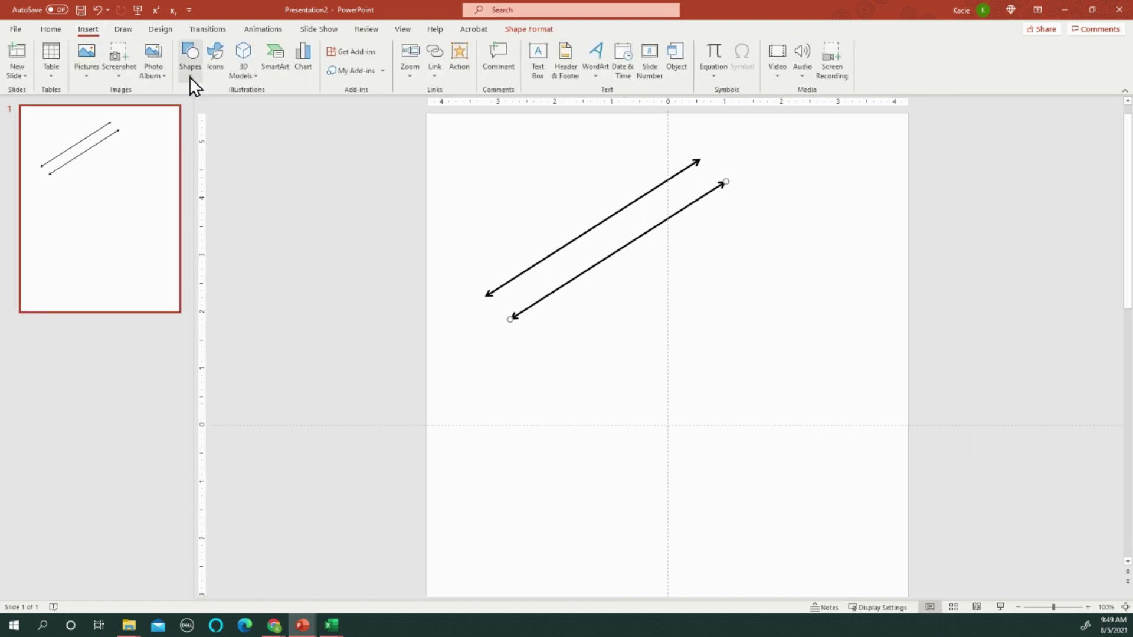
click(189, 73)
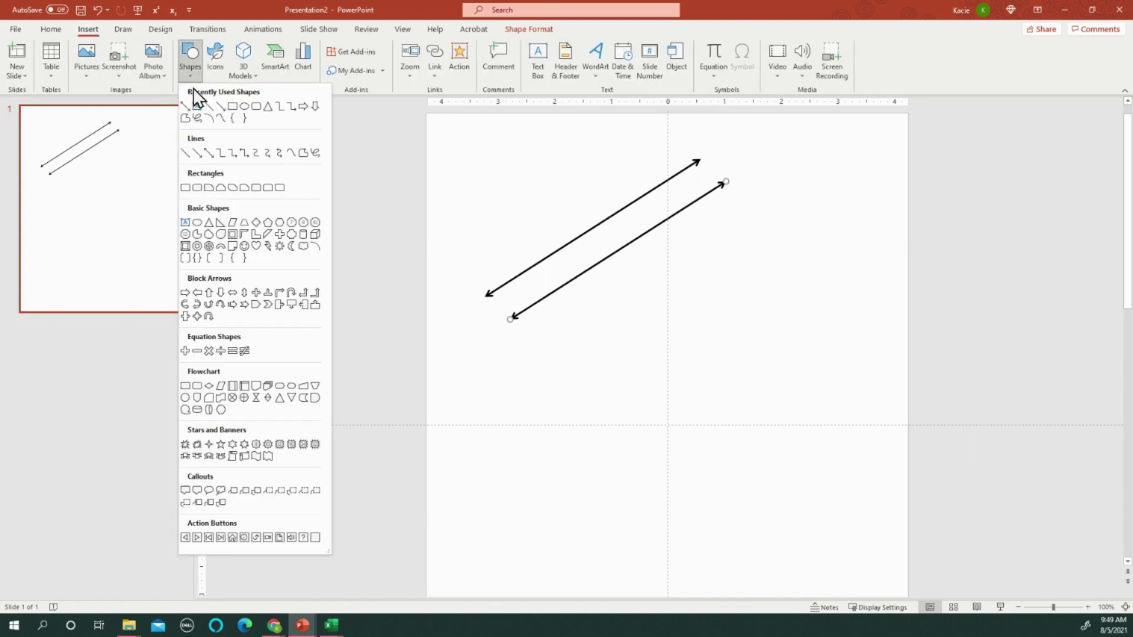
click(185, 120)
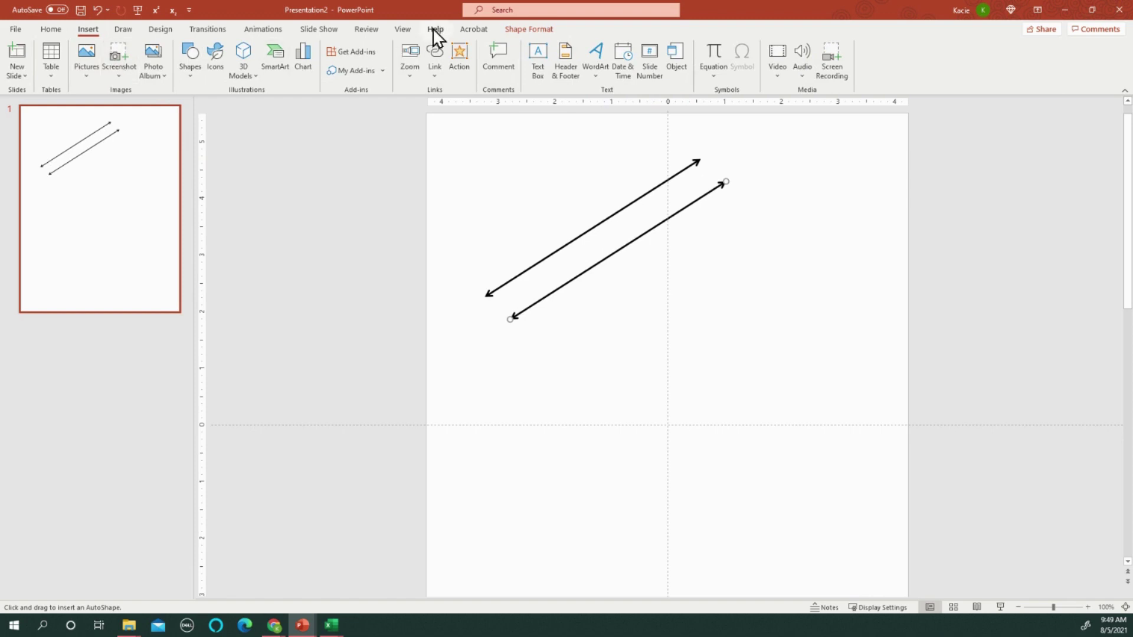
Step: Zoom the slide view to 200%
click(403, 29)
click(324, 65)
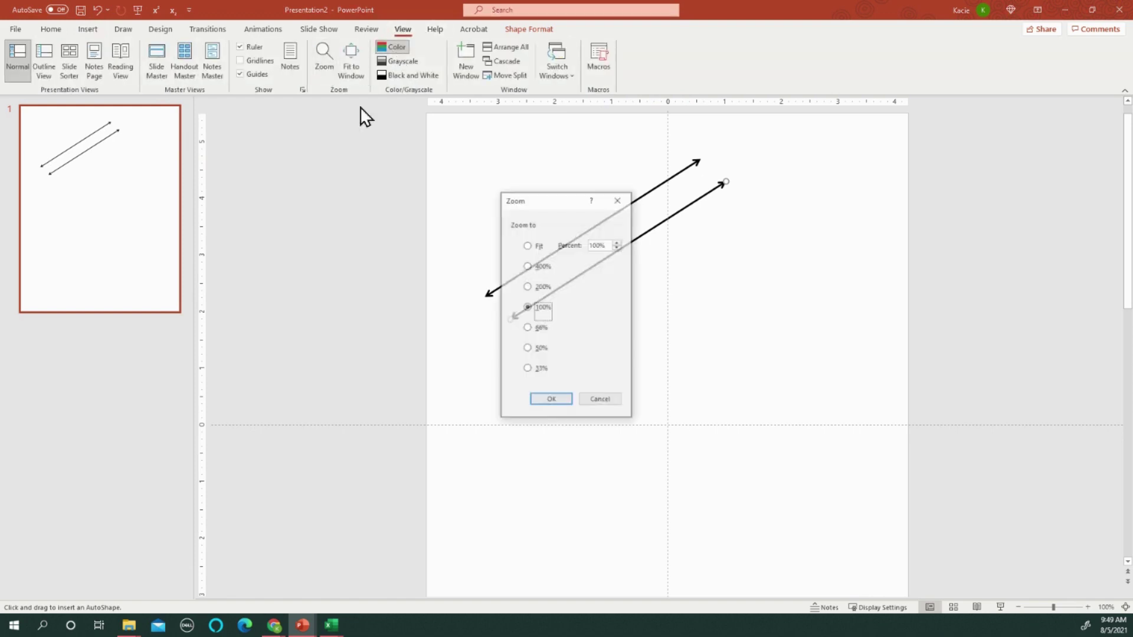
click(540, 288)
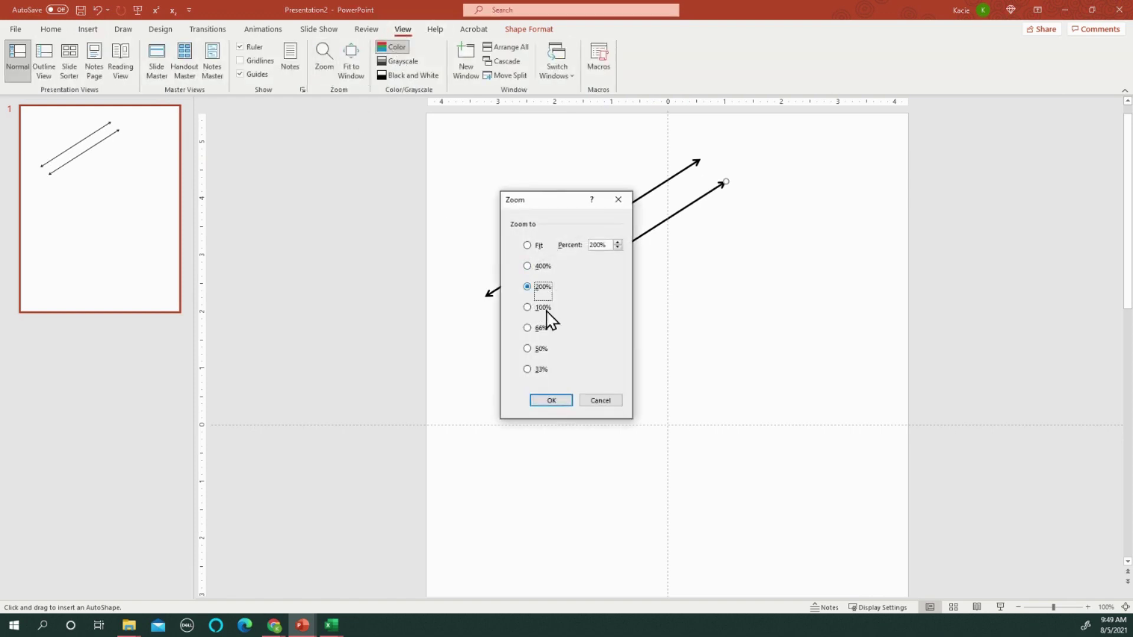
click(551, 400)
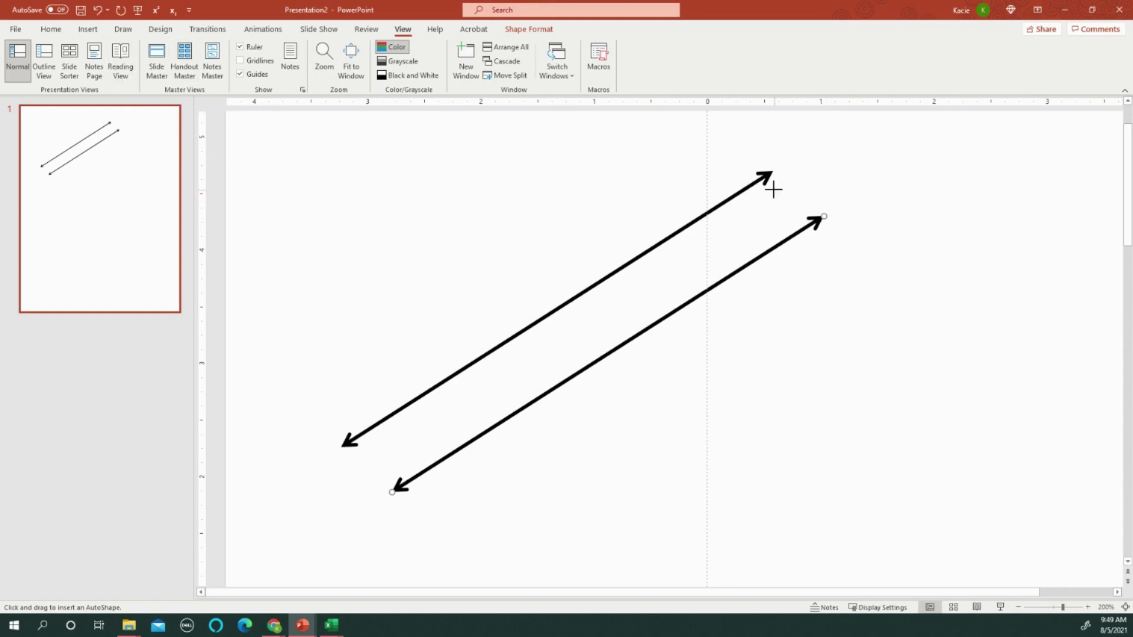
Step: Draw a small arrow tick on the upper arrow and place a copy on the lower arrow
click(83, 30)
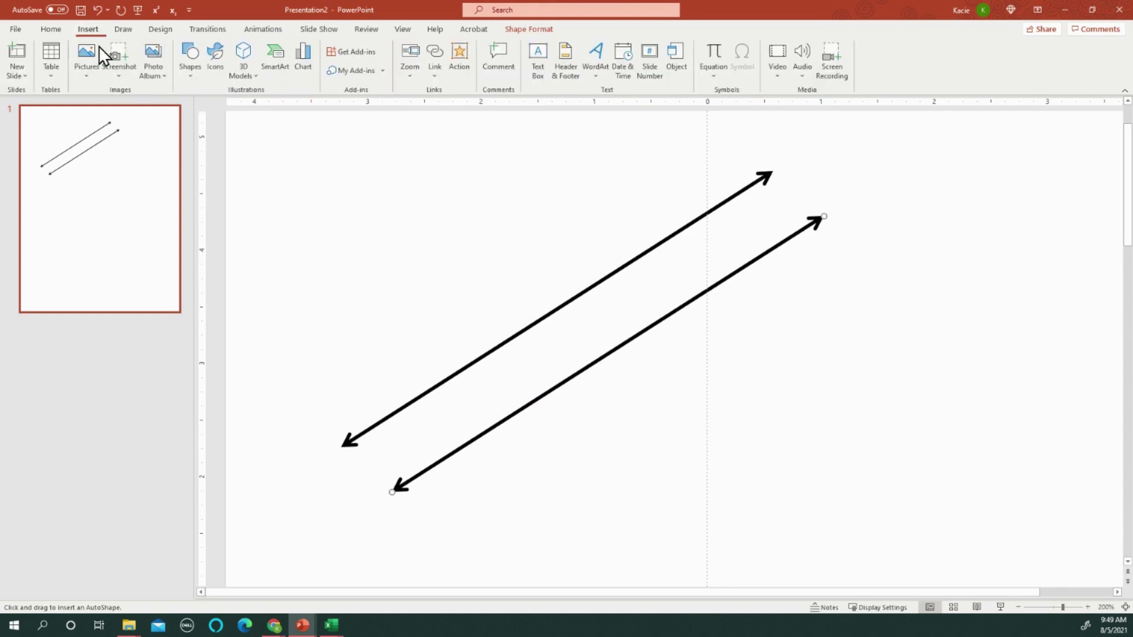
click(188, 66)
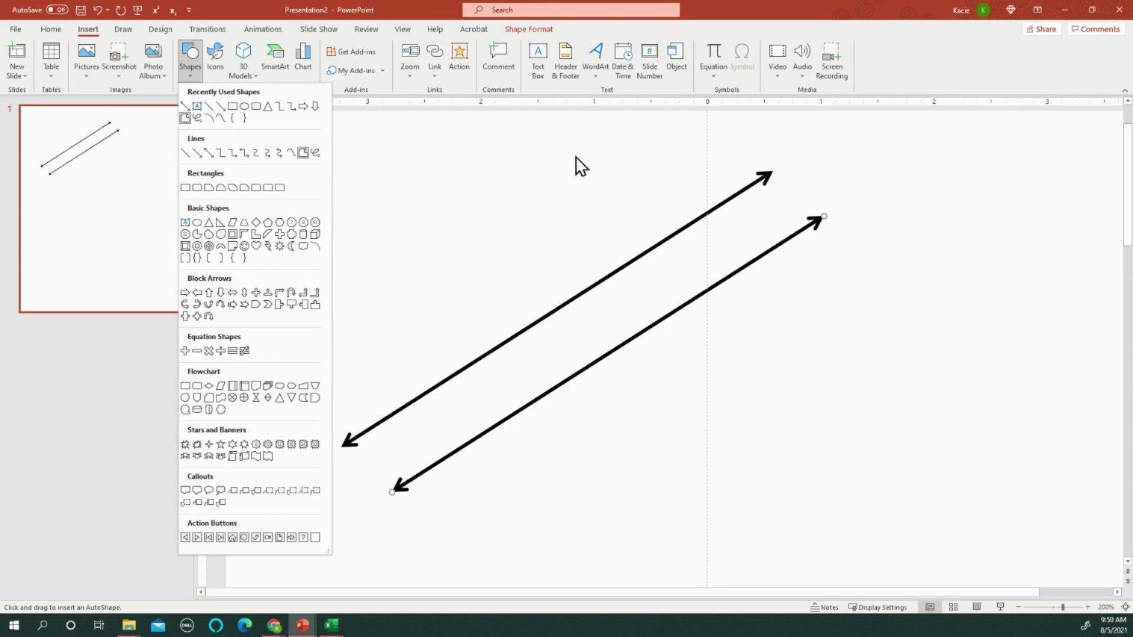
click(546, 147)
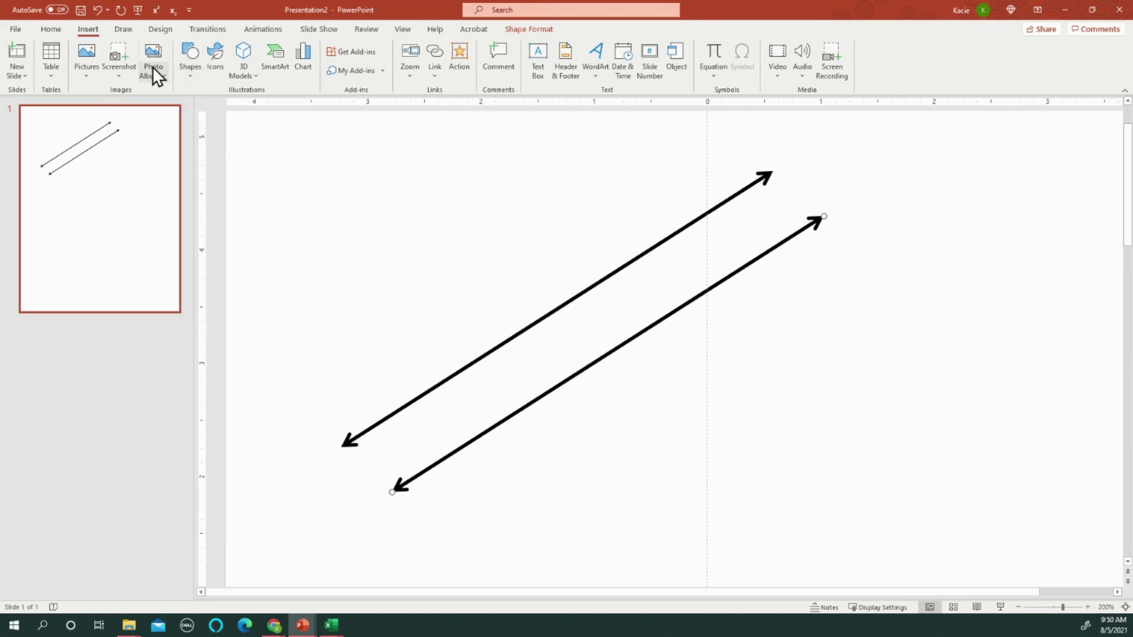
click(190, 59)
click(187, 112)
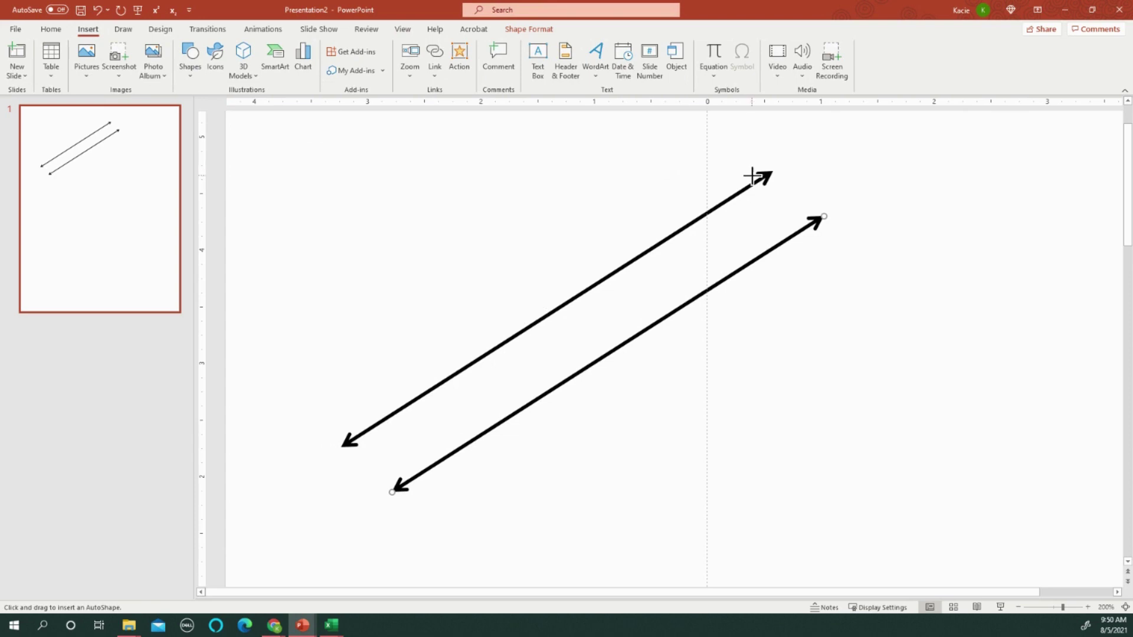
drag(757, 173, 672, 267)
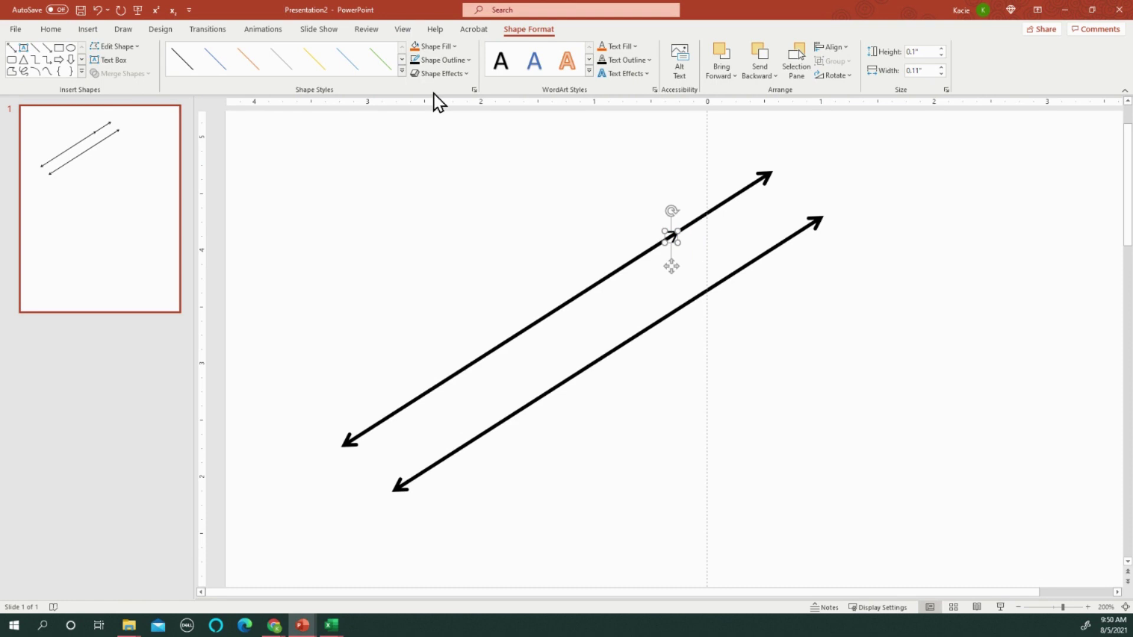
key(ctrl+v)
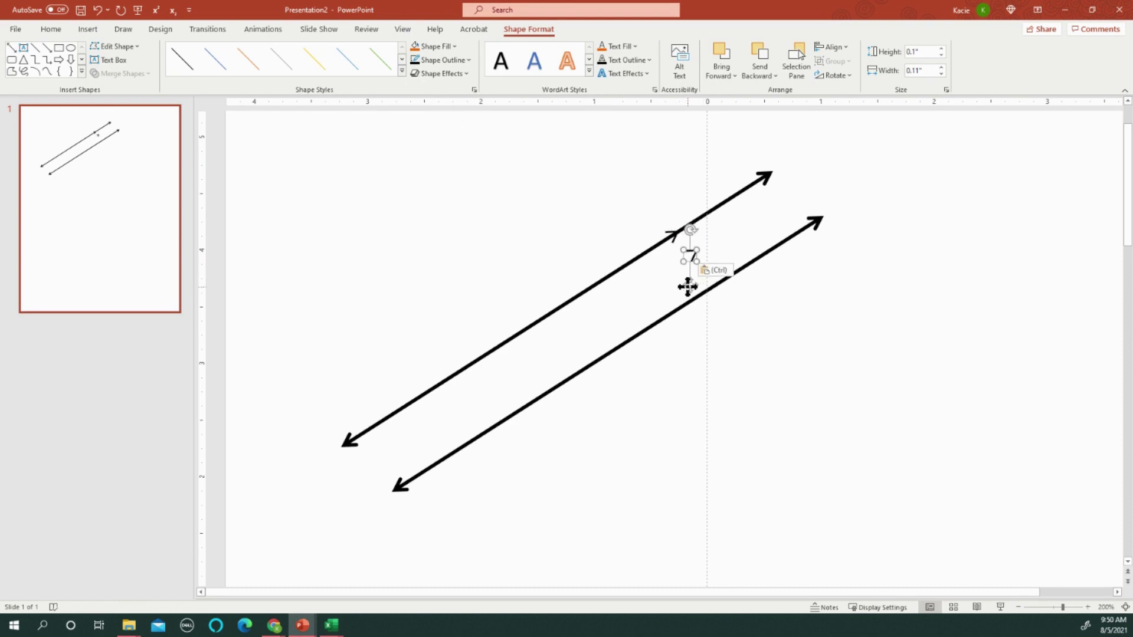
drag(687, 287, 752, 291)
Step: Fit the slide to the window, group both ticked arrows, and nudge the group left
click(403, 30)
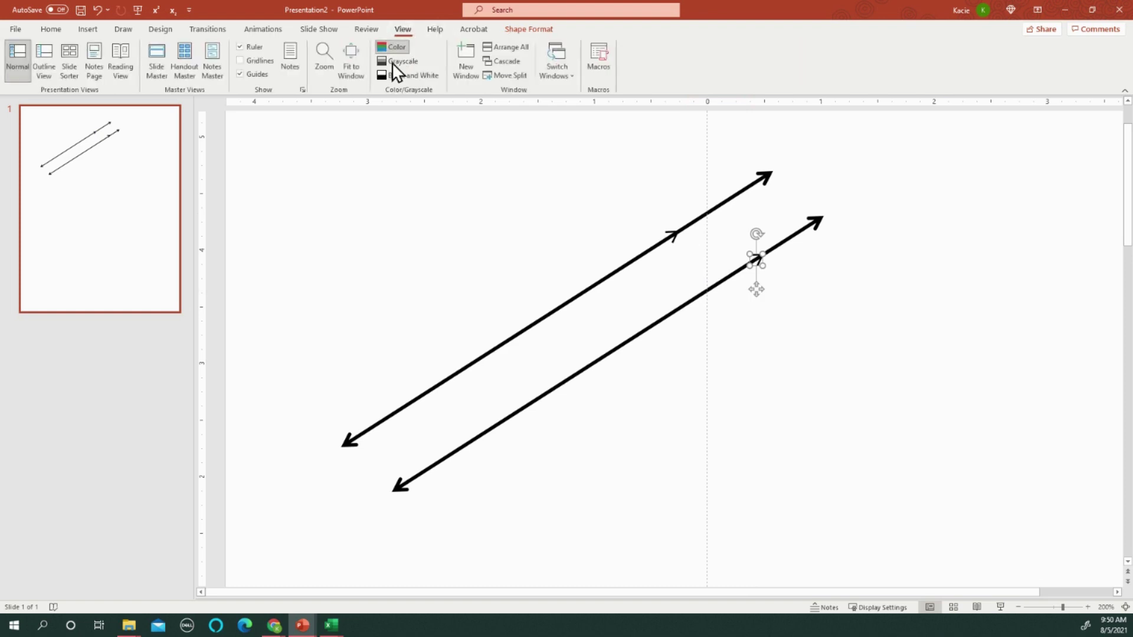
click(348, 70)
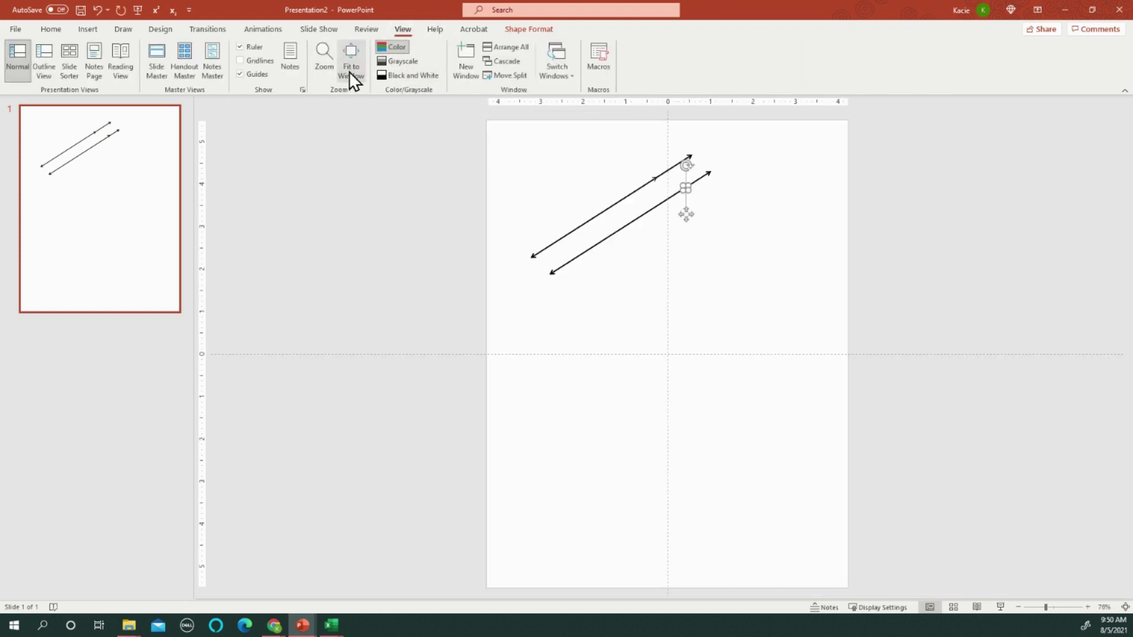
click(765, 167)
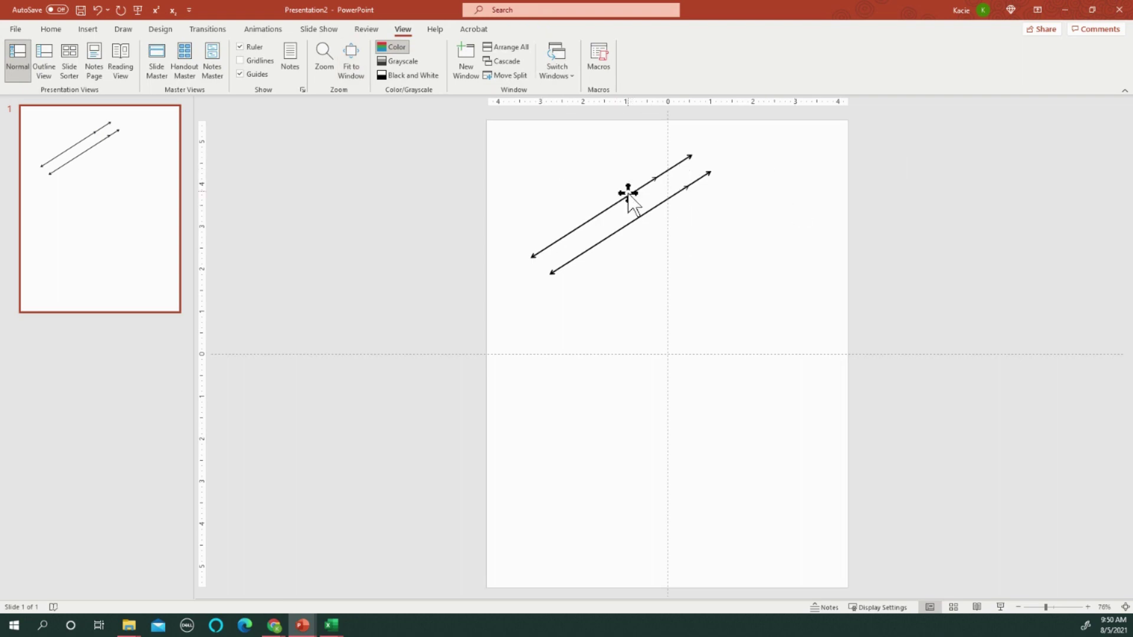
drag(628, 193, 537, 176)
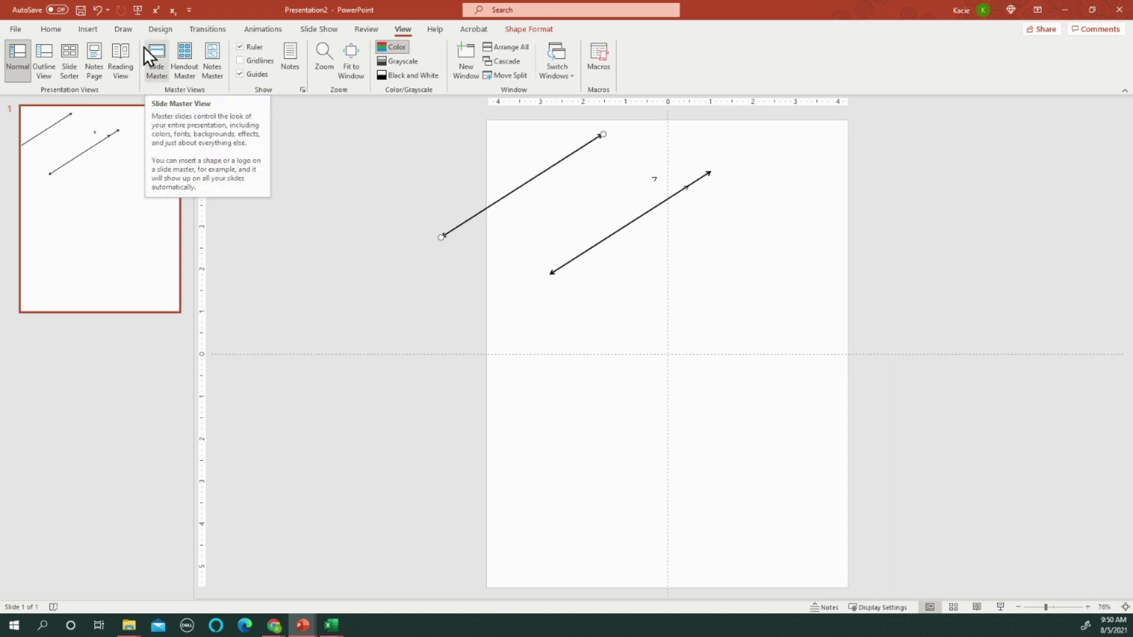
click(96, 10)
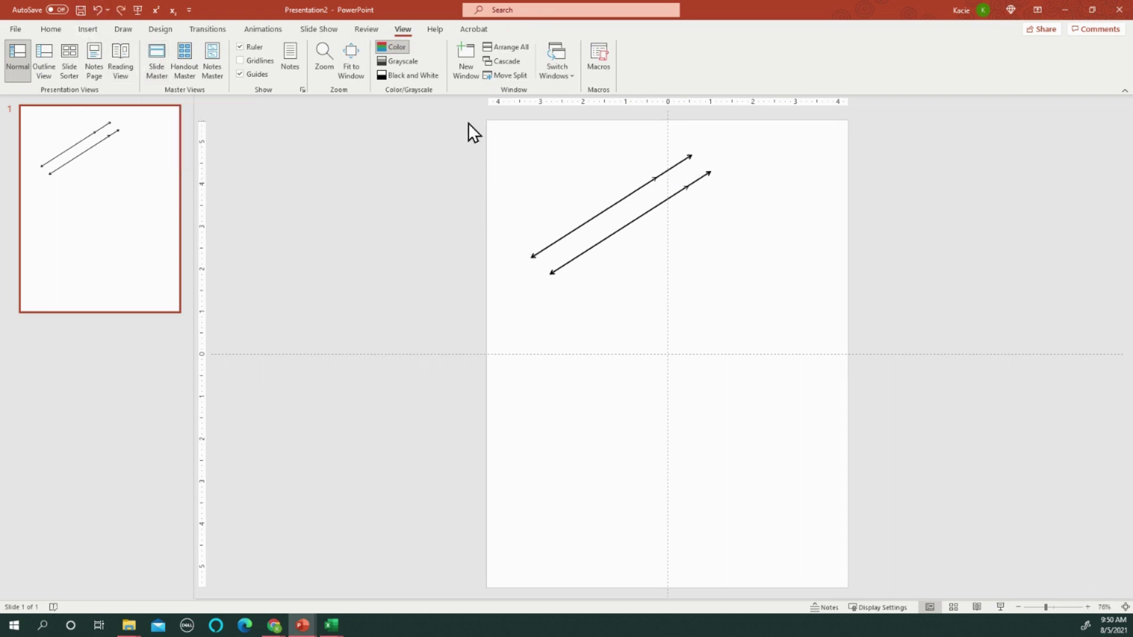
drag(473, 121, 775, 334)
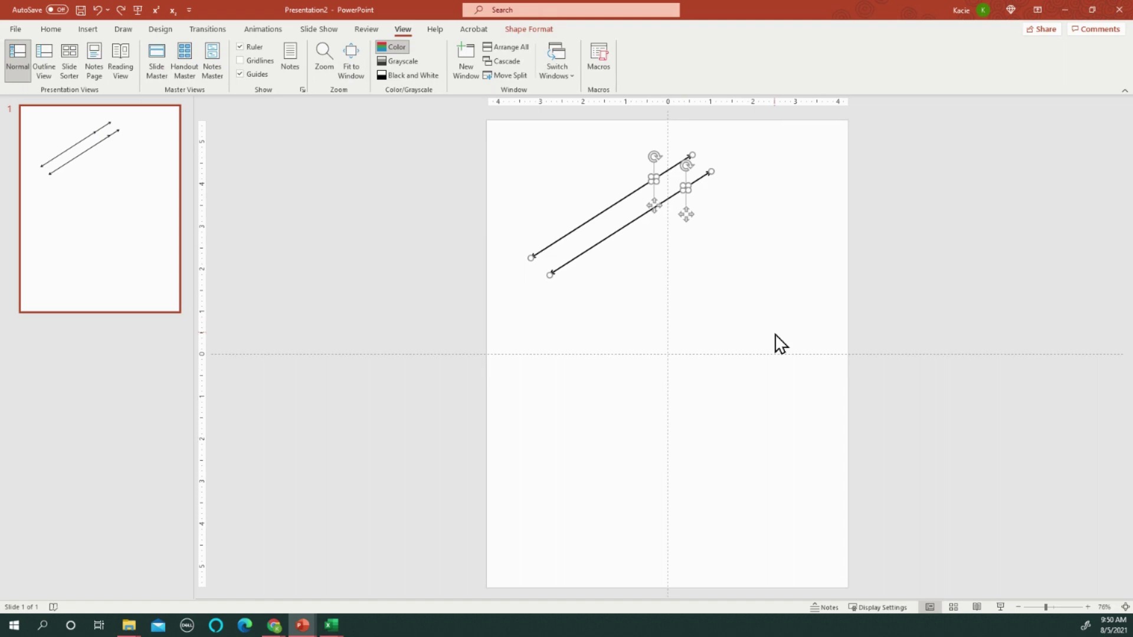
key(ctrl+g)
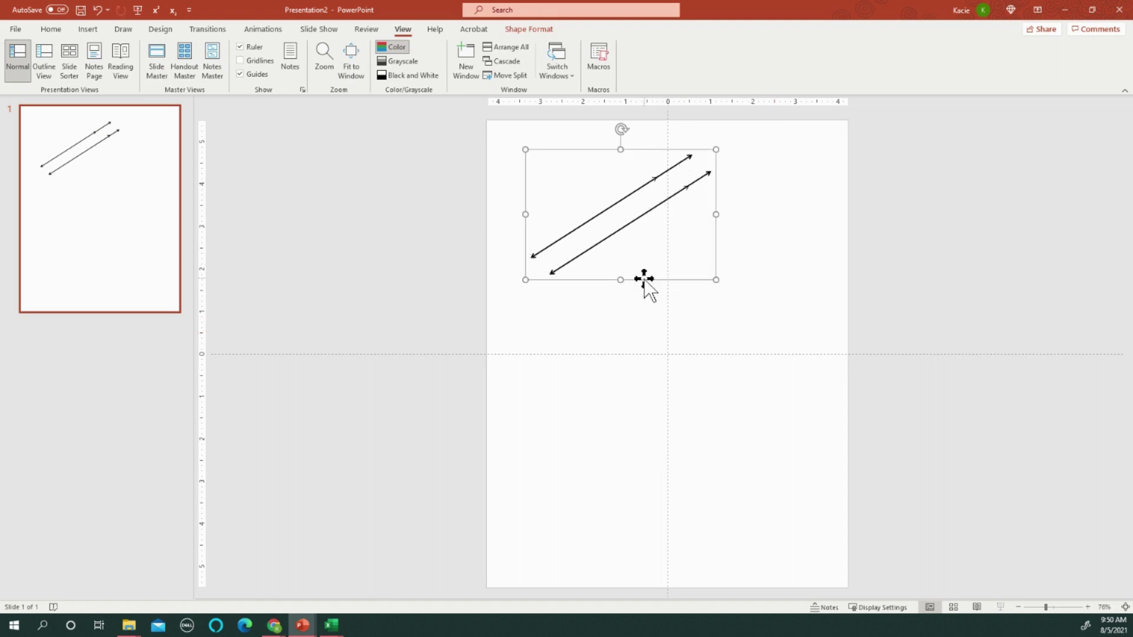
mouse_move(644, 279)
mouse_down()
mouse_move(668, 362)
mouse_move(660, 319)
mouse_move(632, 286)
mouse_up()
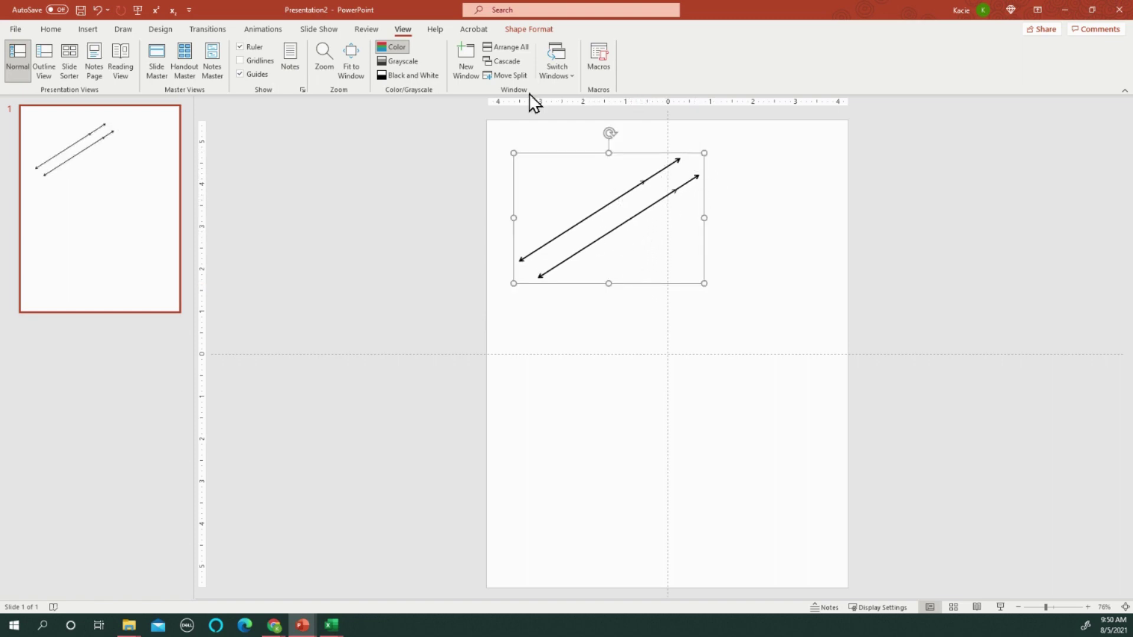
Step: Scale the arrow group to 71% (2.01" by 3.02") and move it up-left
click(521, 30)
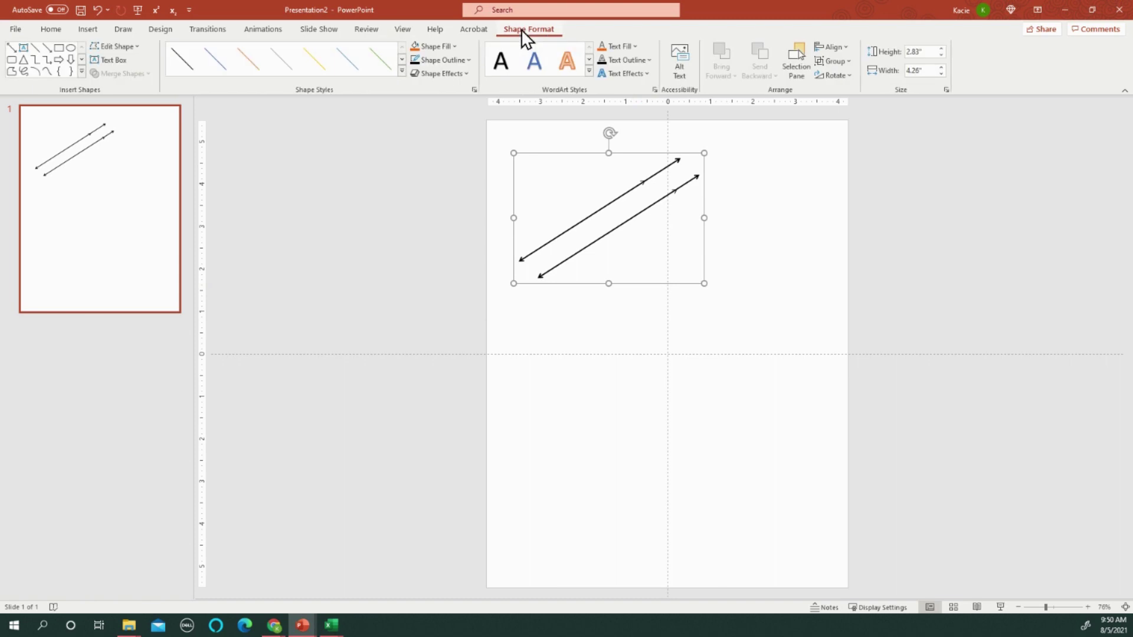
click(946, 90)
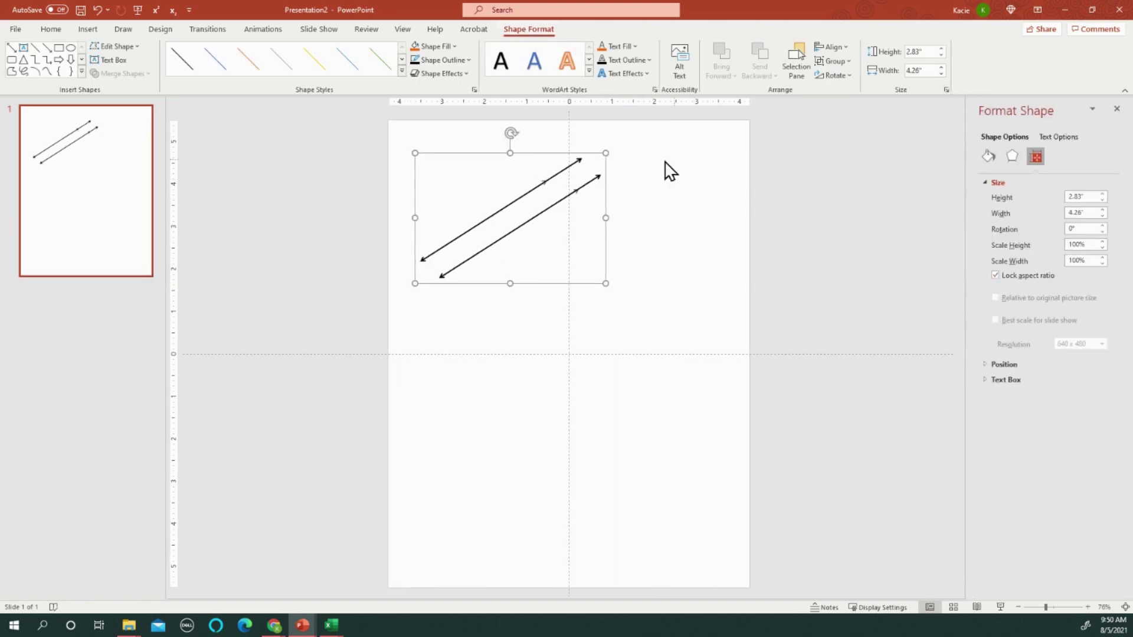
drag(606, 153, 549, 194)
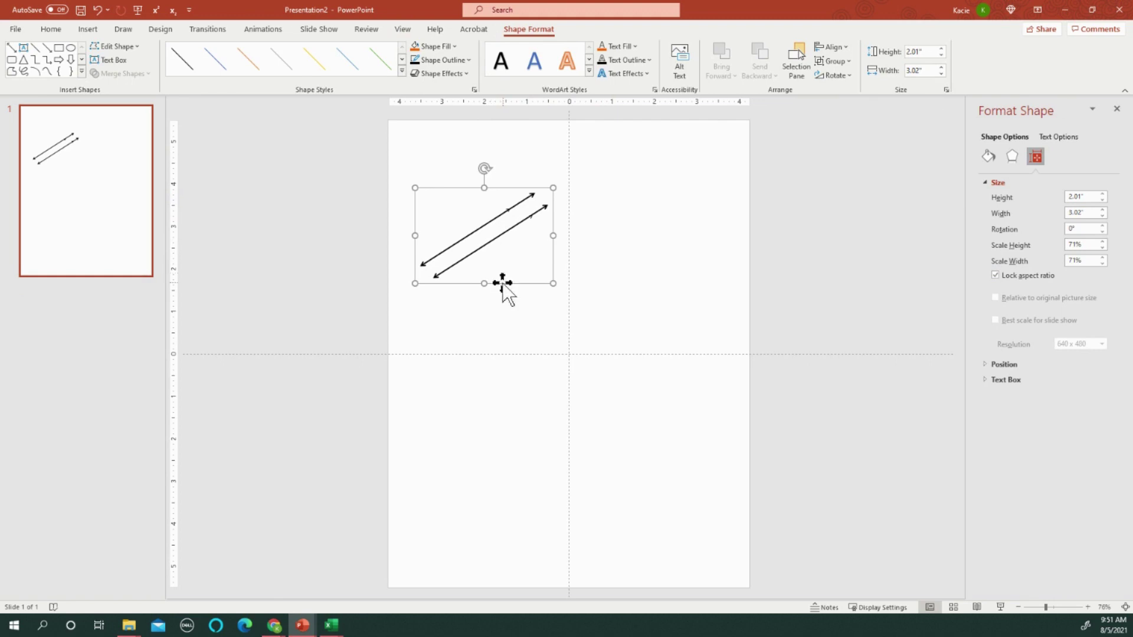
drag(501, 286, 534, 277)
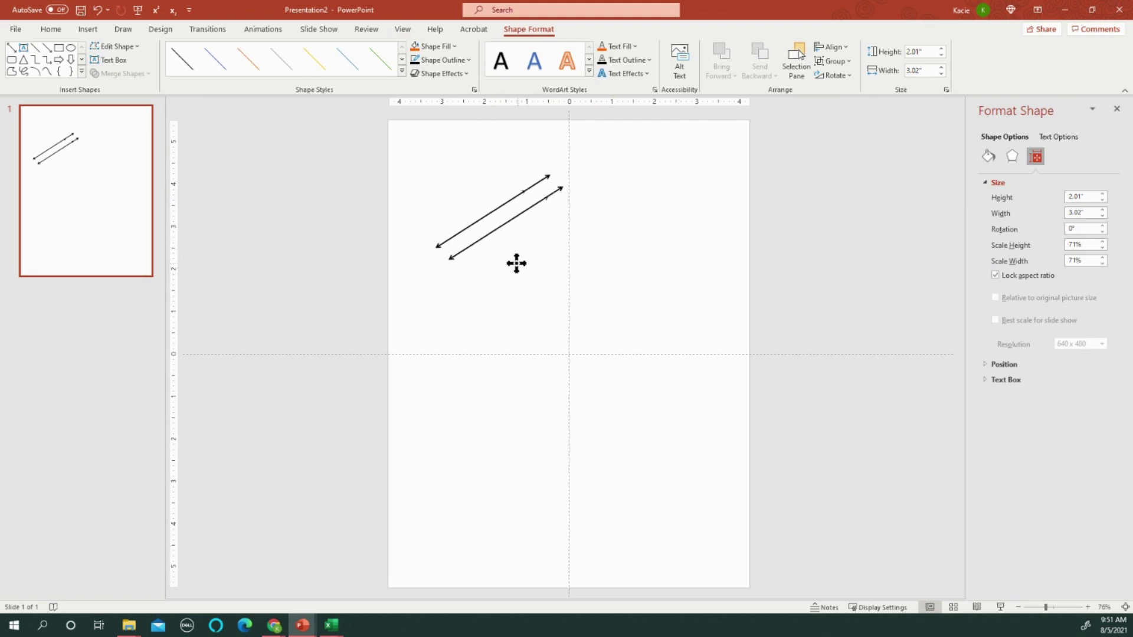
drag(515, 261, 509, 254)
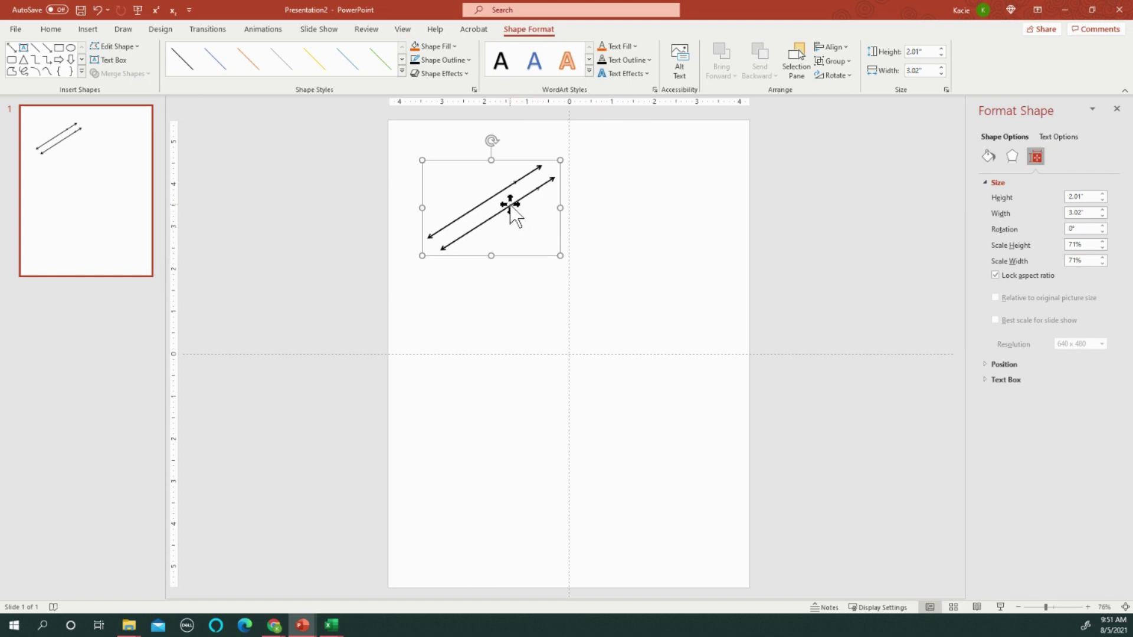
Step: Copy the upper arrow below the group and level it into a 3.49"-wide horizontal line
click(481, 203)
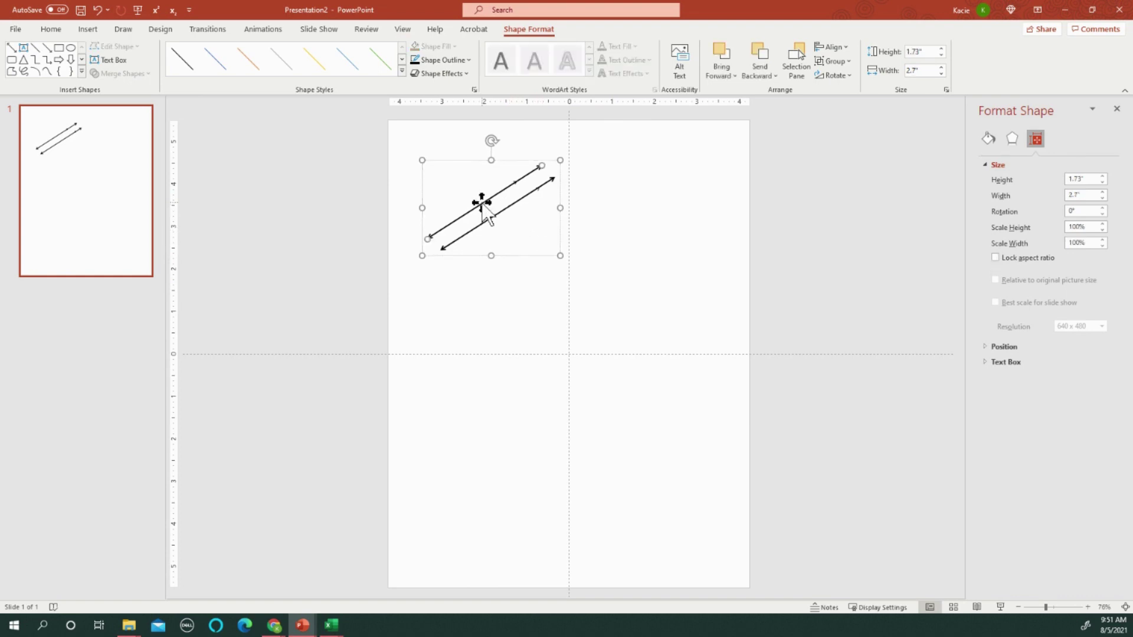
drag(482, 203, 482, 206)
drag(483, 205, 580, 261)
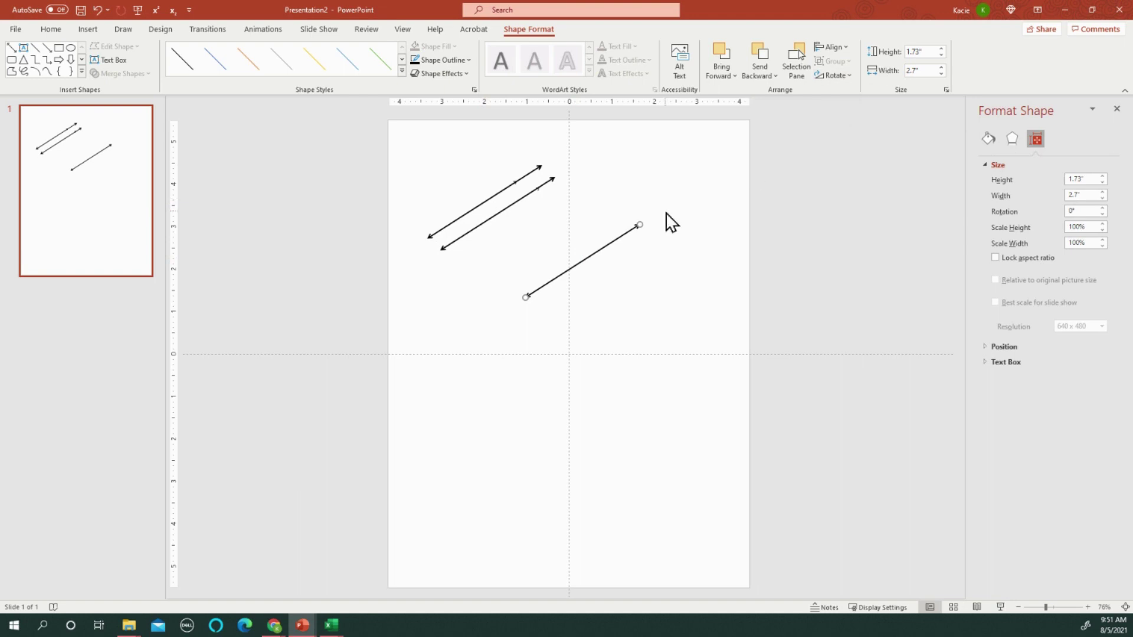
click(938, 75)
click(939, 75)
click(938, 75)
drag(627, 225, 673, 298)
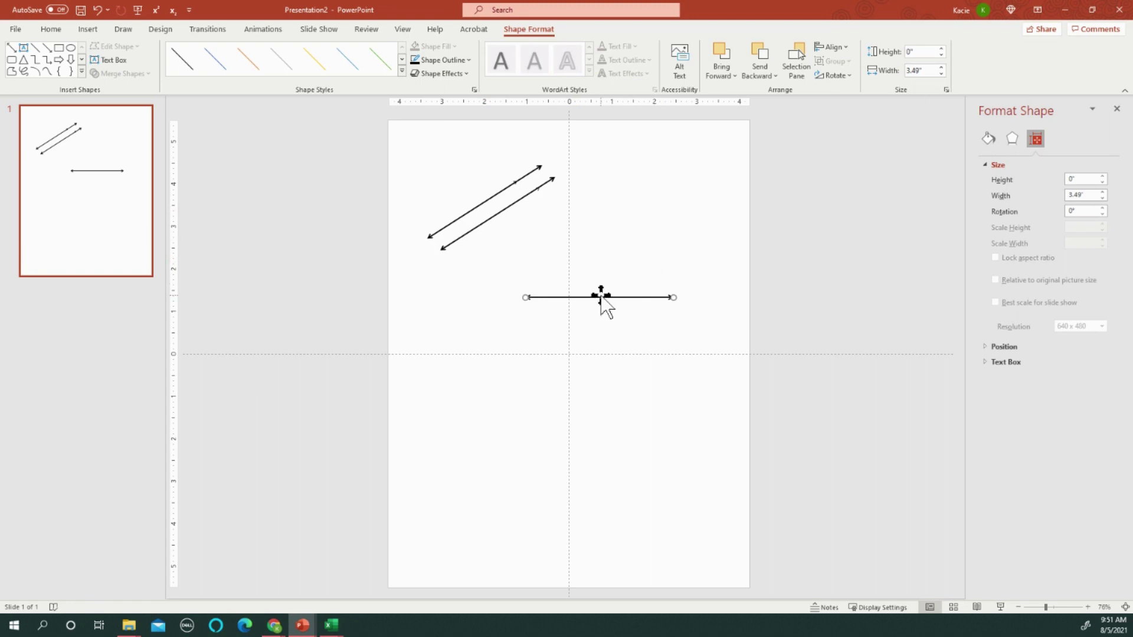
Step: Duplicate the horizontal arrow, rotate it right 90°, centre it across the original, and select both
drag(602, 298, 608, 305)
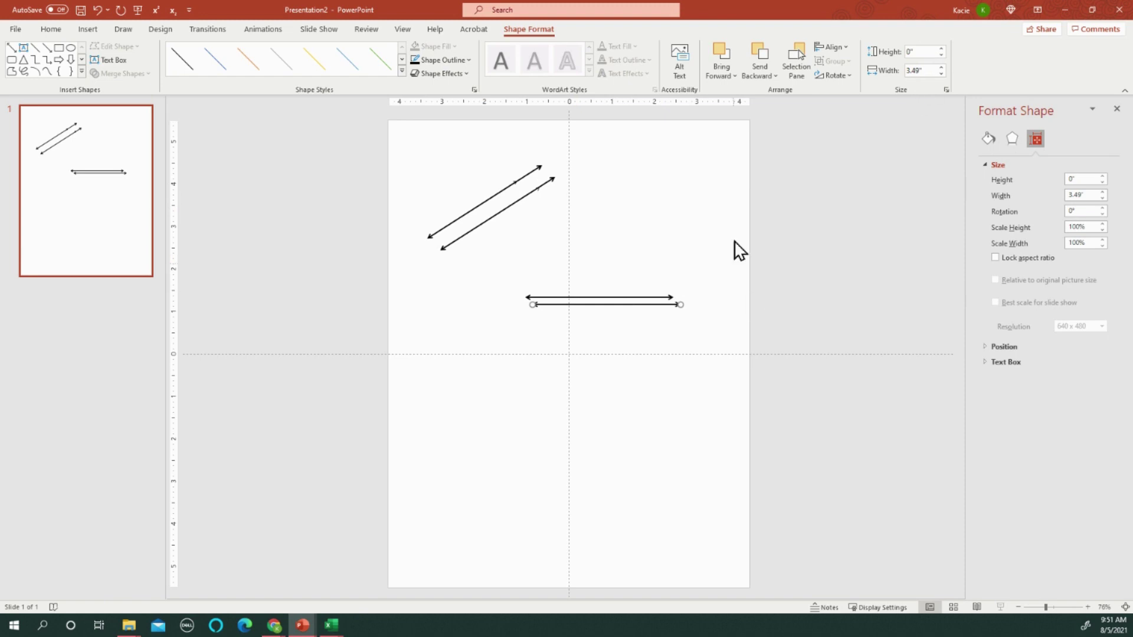
click(842, 75)
click(852, 90)
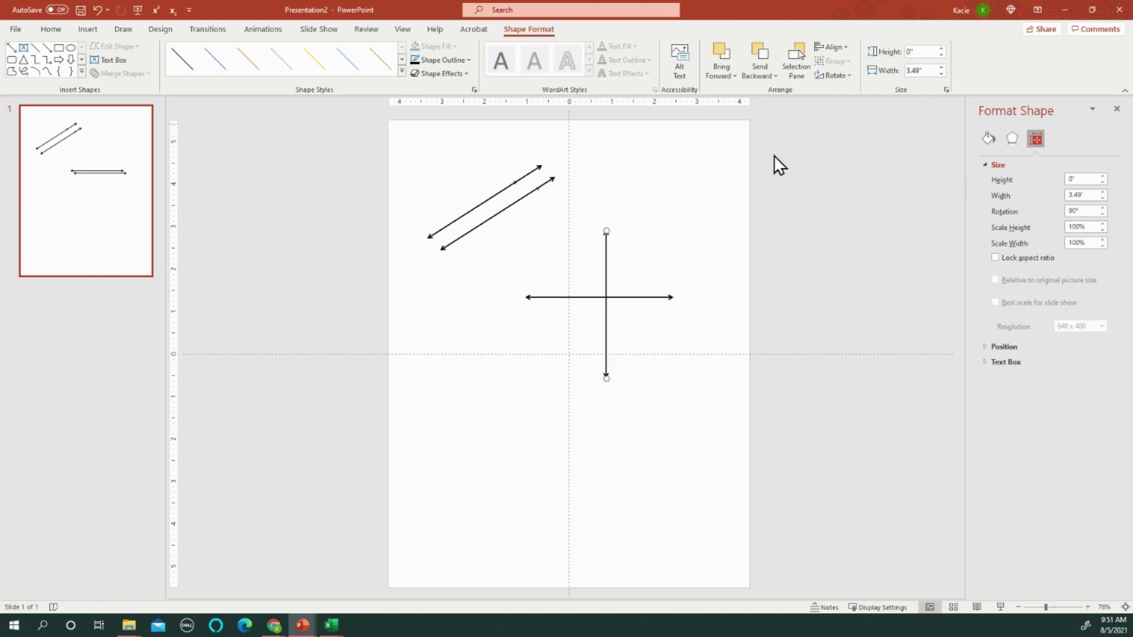
mouse_move(601, 260)
mouse_down()
mouse_move(592, 253)
mouse_move(599, 260)
mouse_up()
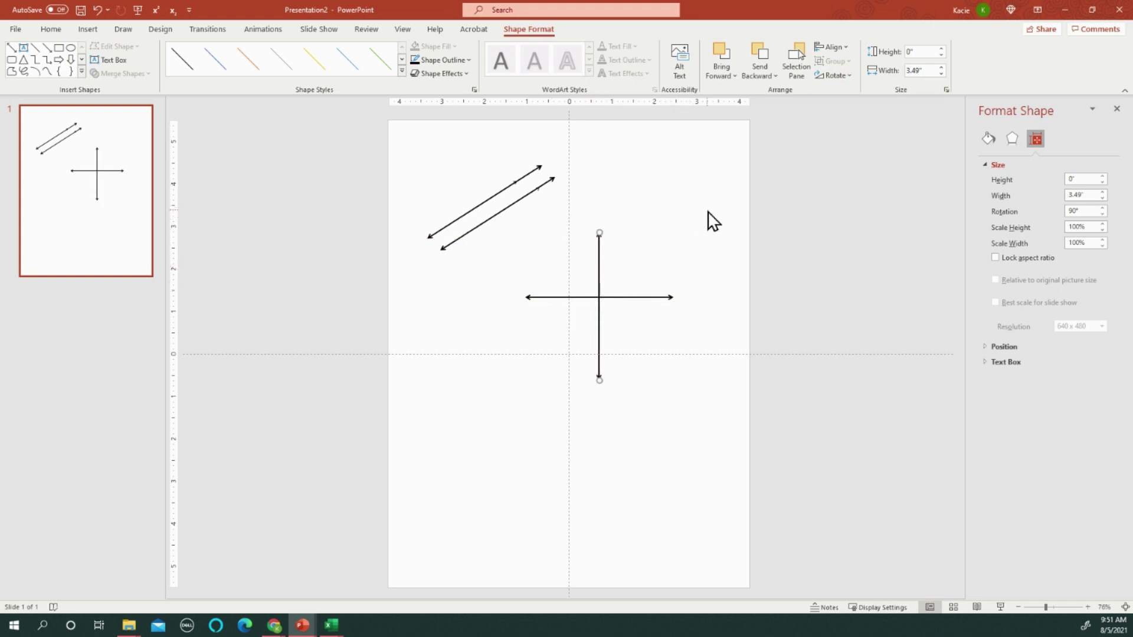
drag(708, 211, 485, 434)
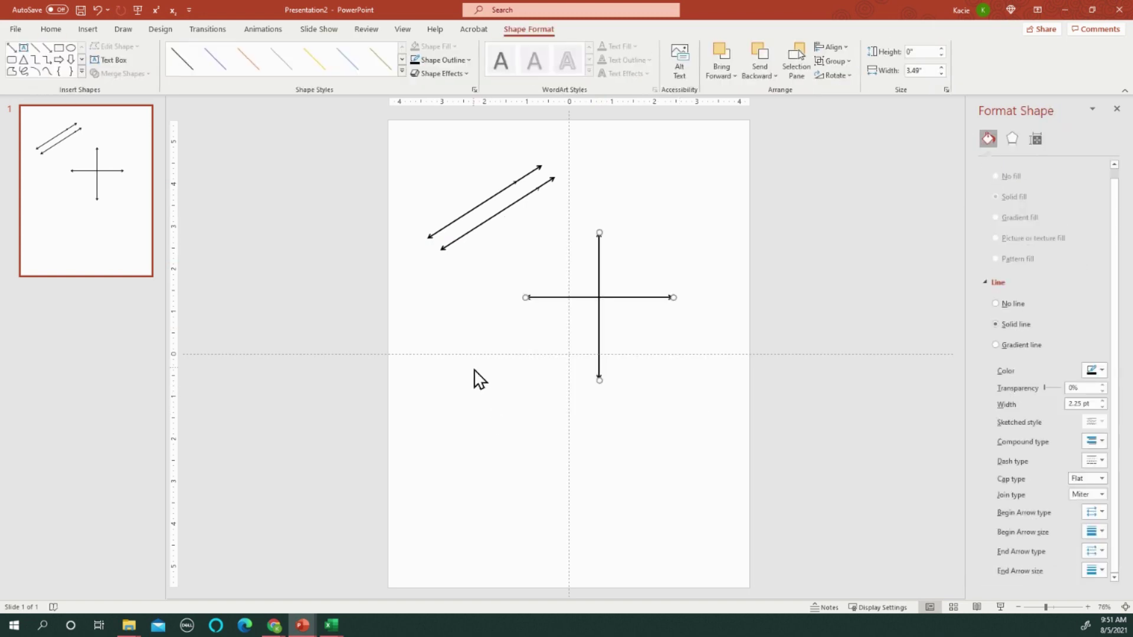
Step: Group the two crossing arrows into a 3.49" cross and move it up and right
key(ctrl+g)
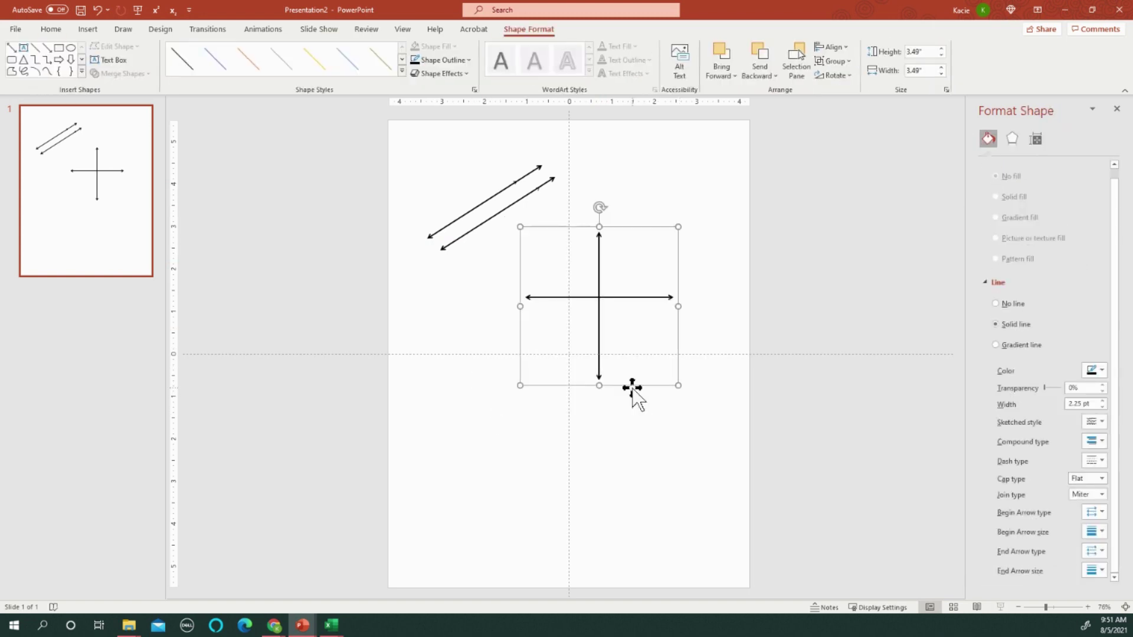
drag(632, 387, 678, 370)
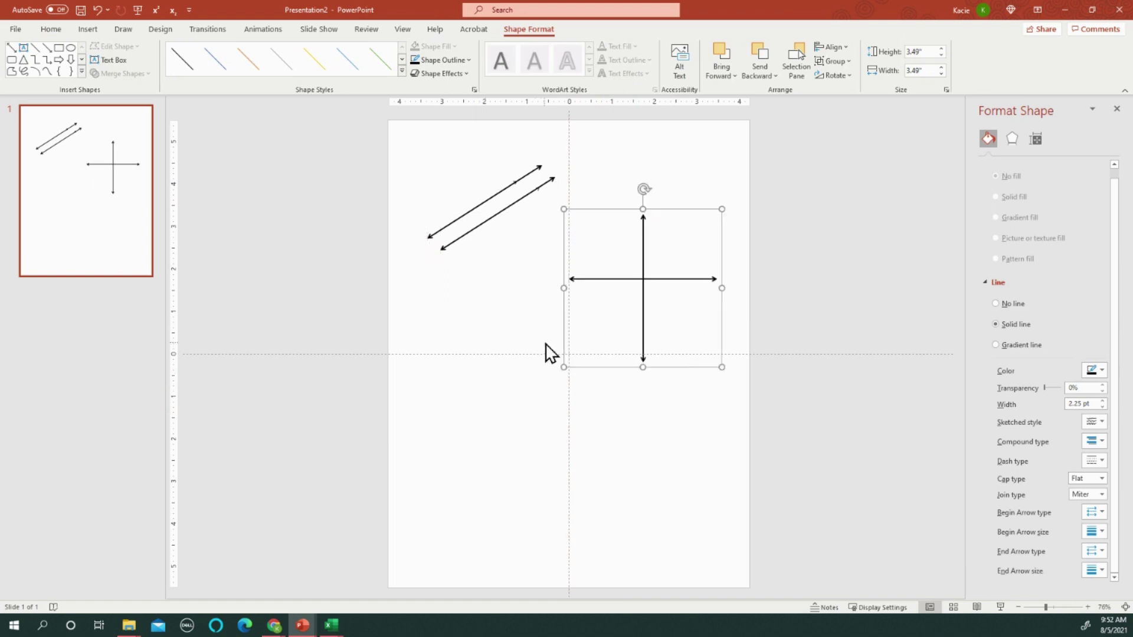